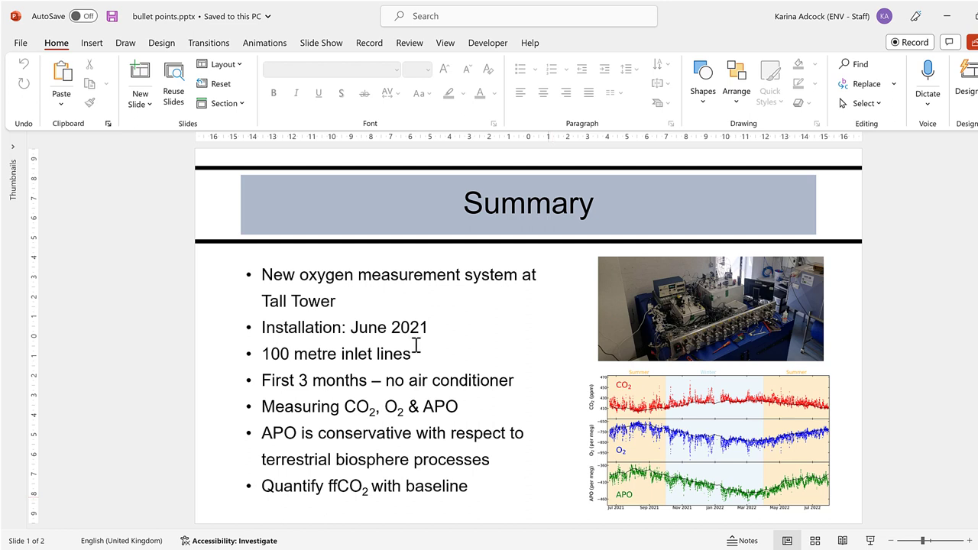
Apply Filled Square Bullets to all eight points of the Summary slide's list
{"action": "left_click", "coordinate": [369, 279]}
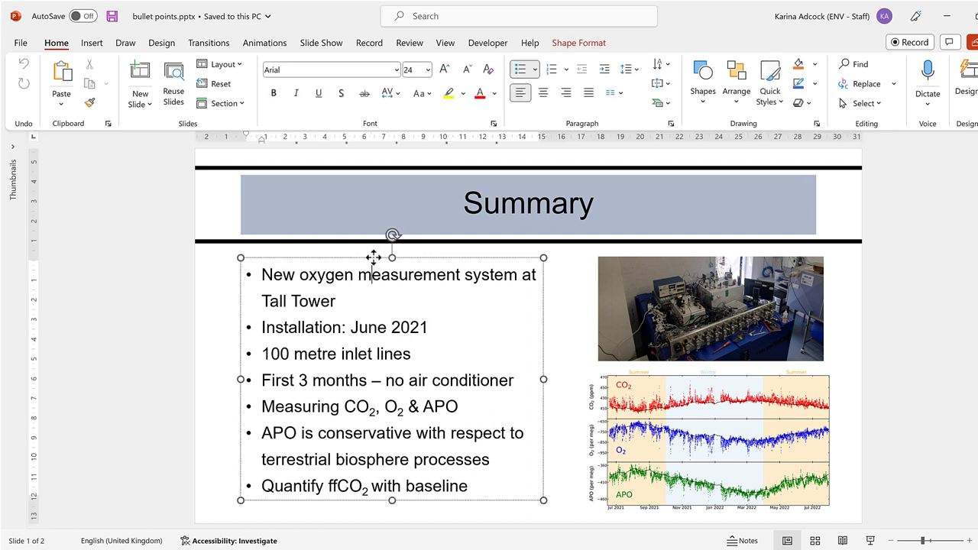
{"action": "left_click", "coordinate": [373, 258]}
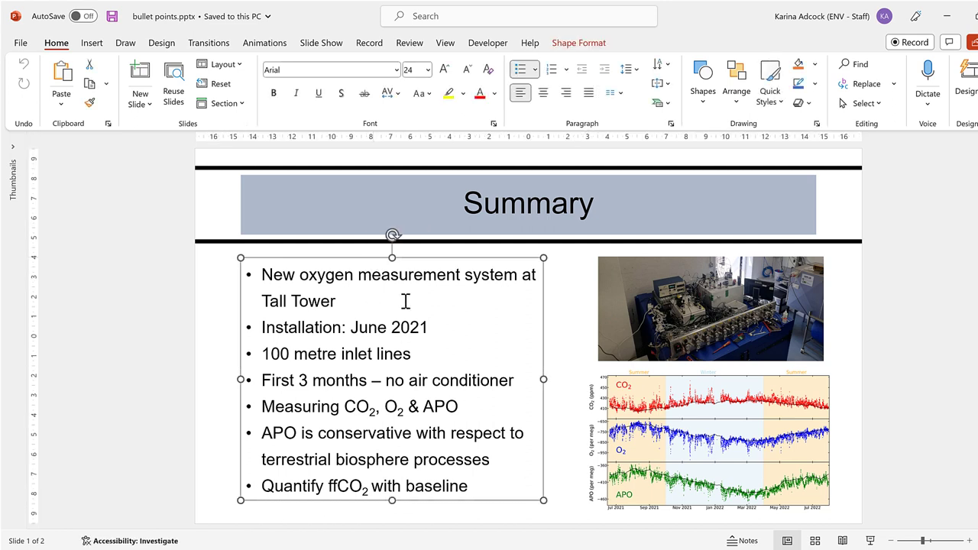
{"action": "left_click", "coordinate": [535, 69]}
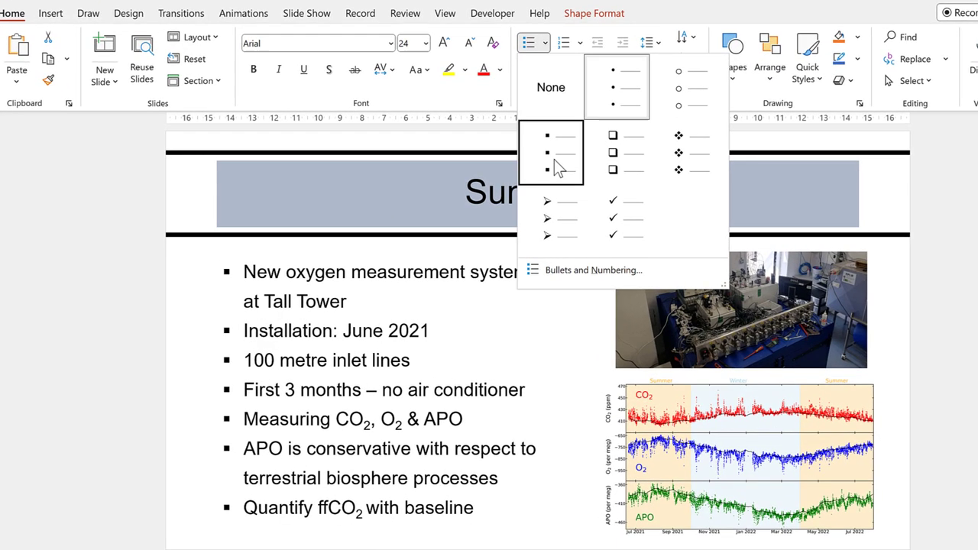
{"action": "left_click", "coordinate": [558, 168]}
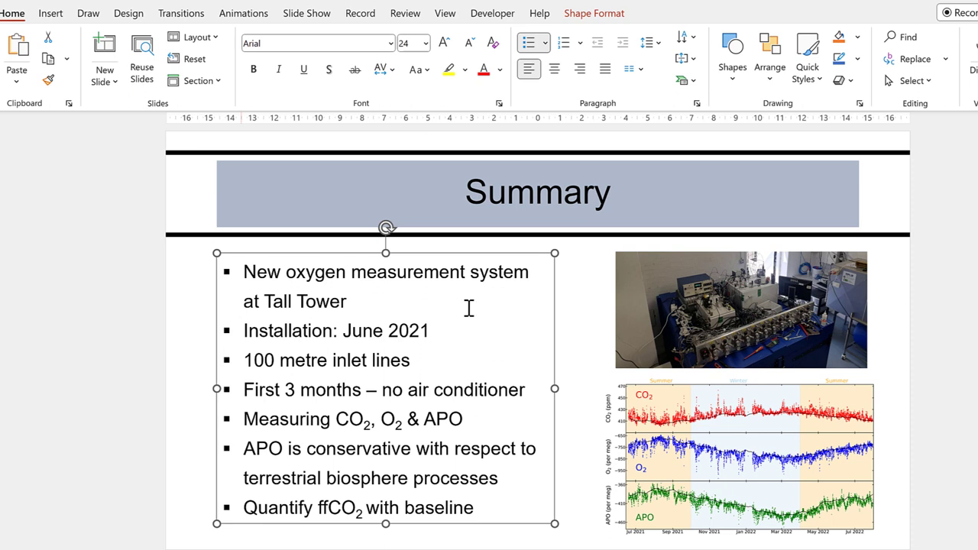
Set the square bullets to 150% of text size with a grey-blue theme colour
{"action": "left_click", "coordinate": [545, 44]}
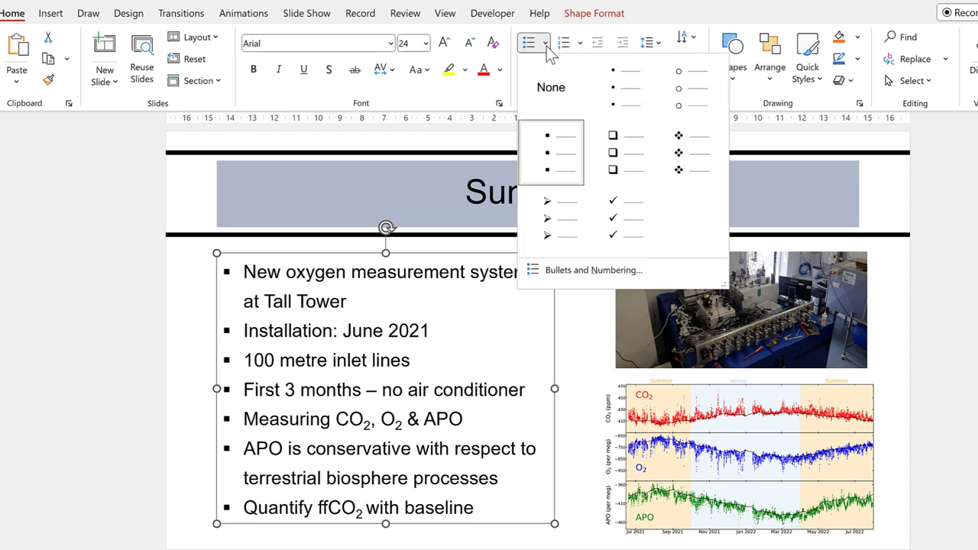
{"action": "left_click", "coordinate": [666, 273]}
{"action": "left_click_drag", "start_coordinate": [428, 334], "coordinate": [399, 325]}
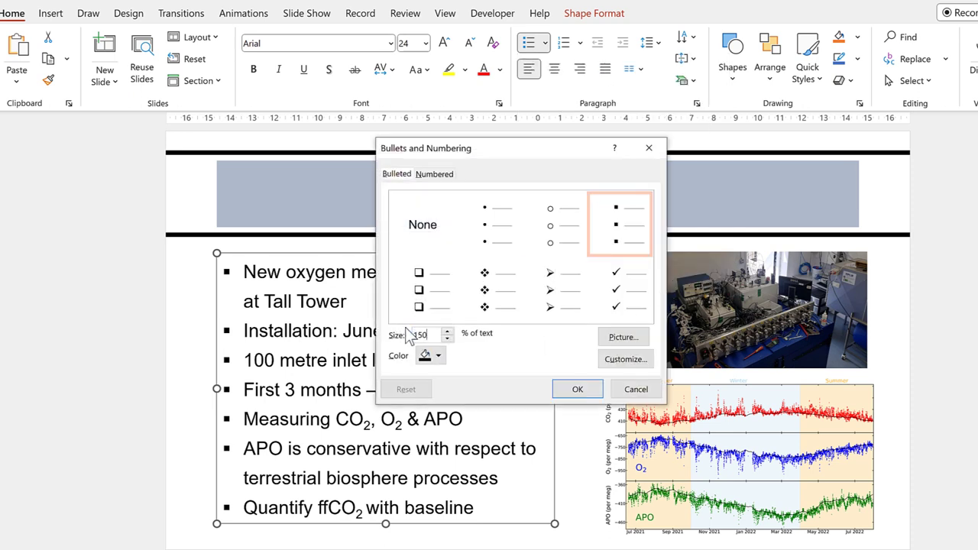
{"action": "left_click", "coordinate": [428, 356]}
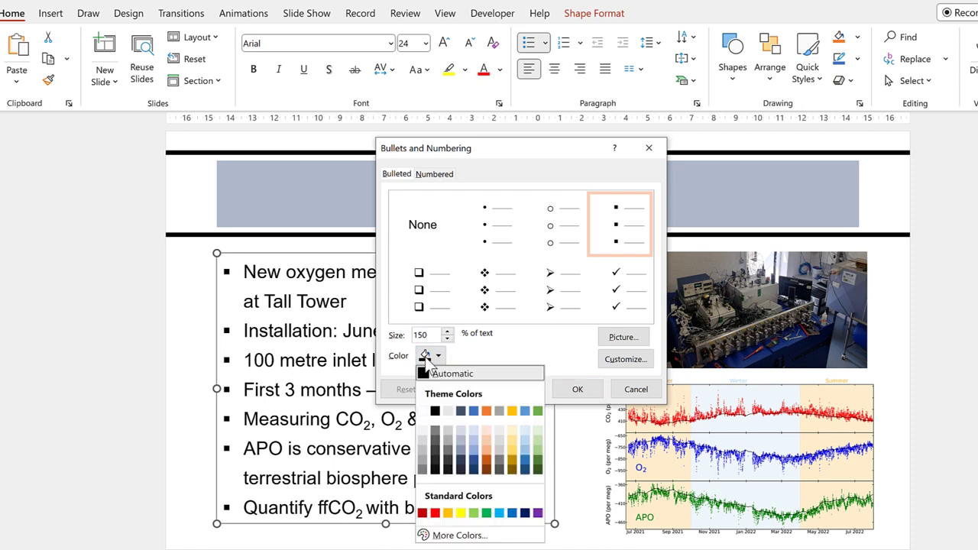
{"action": "left_click", "coordinate": [460, 451]}
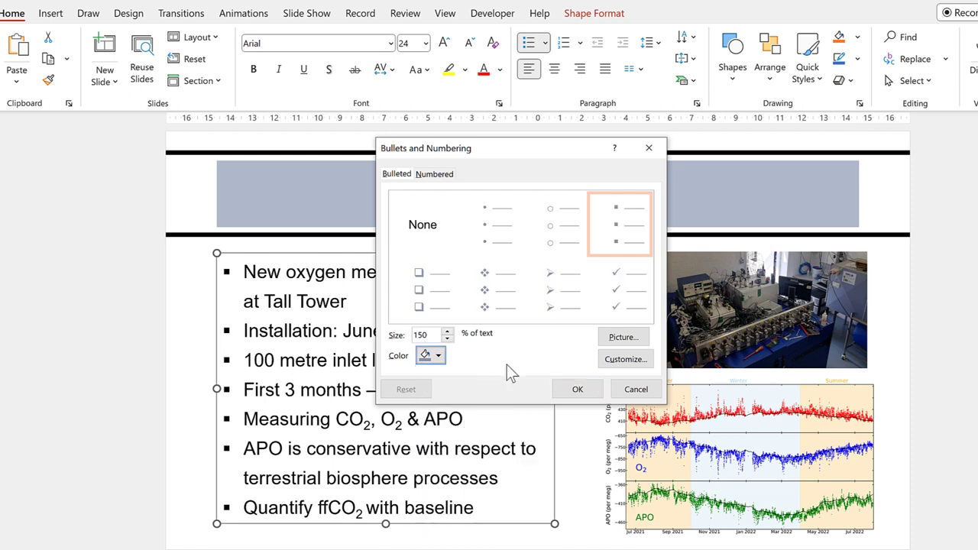
{"action": "left_click", "coordinate": [575, 389]}
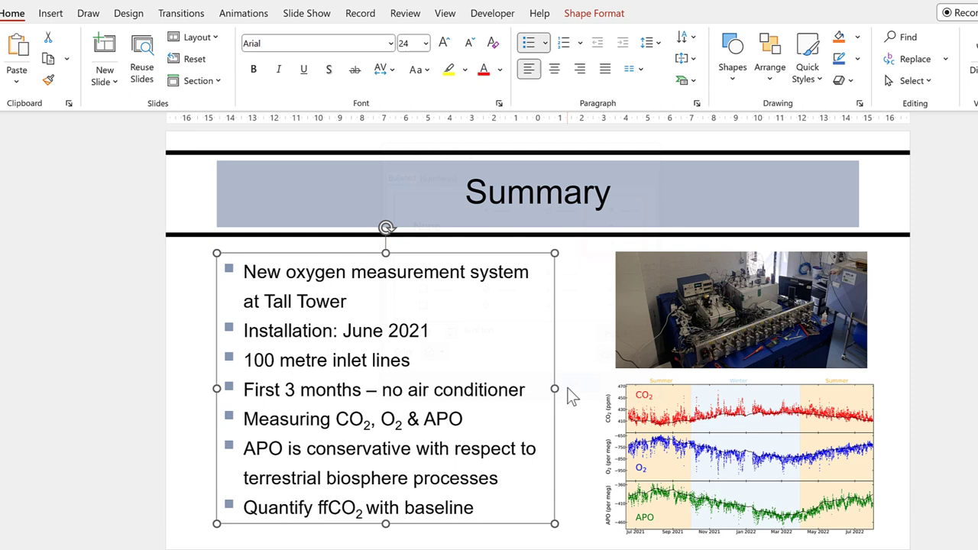
{"action": "left_click", "coordinate": [573, 306]}
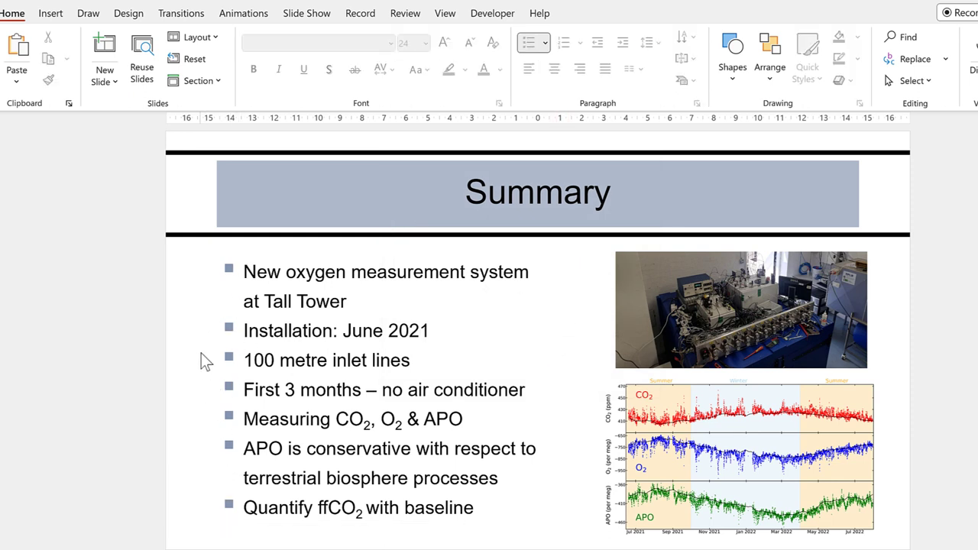
Customize the bullet to the Black Right-Pointing Pointer (25BA) symbol from Geometric Shapes
{"action": "left_click", "coordinate": [314, 301]}
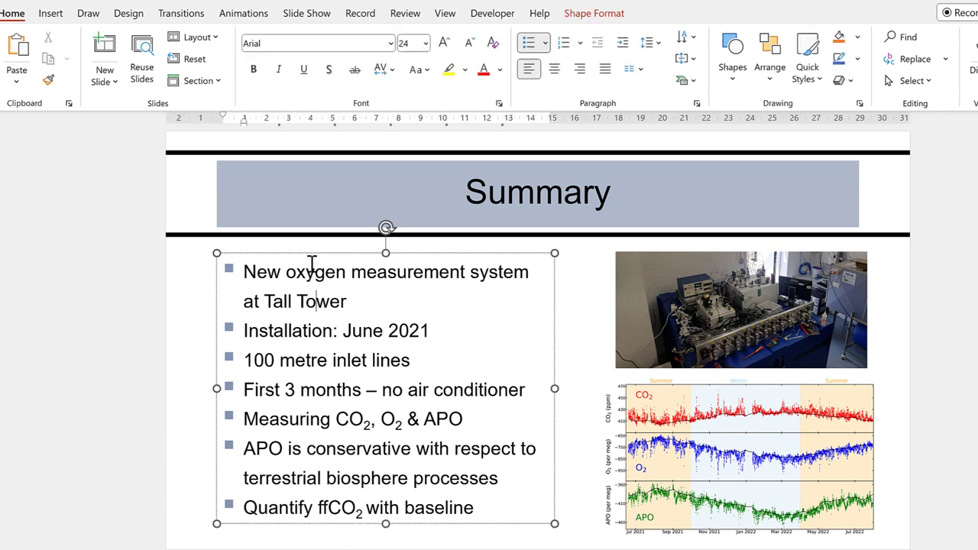
{"action": "left_click", "coordinate": [544, 42]}
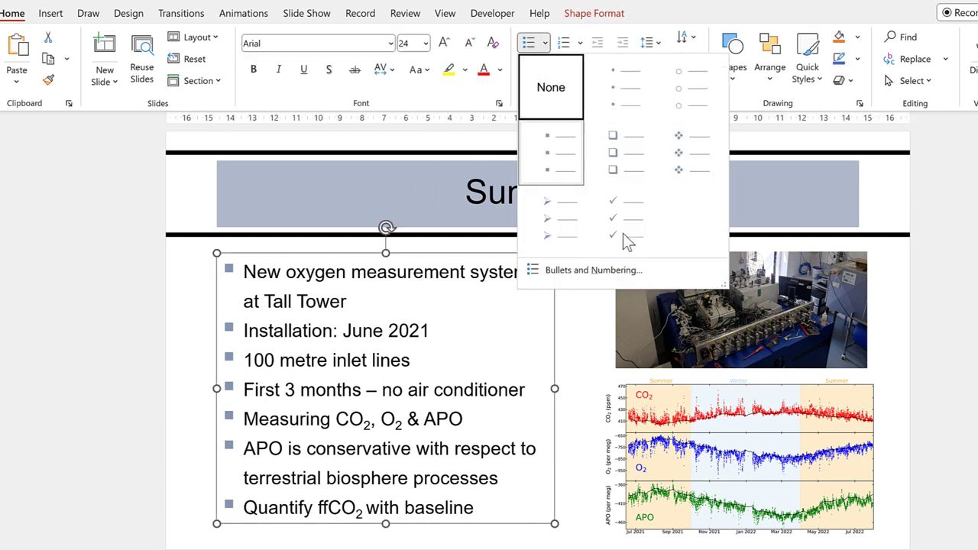
{"action": "left_click", "coordinate": [664, 268]}
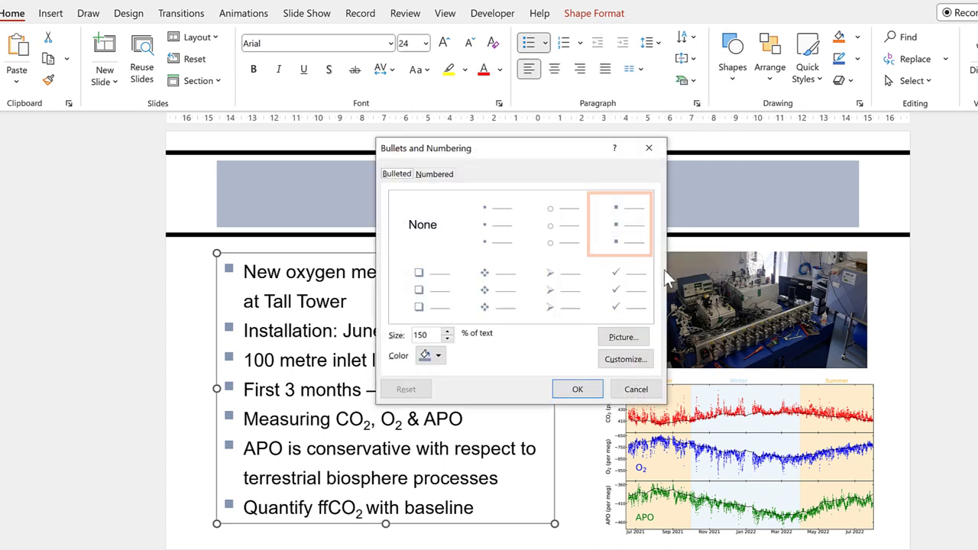
{"action": "left_click", "coordinate": [644, 365]}
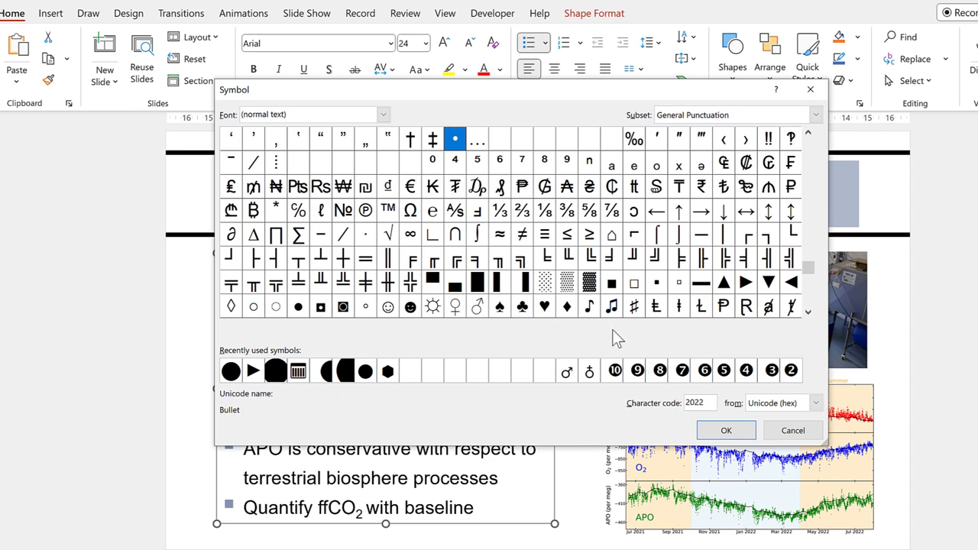
{"action": "left_click", "coordinate": [746, 283]}
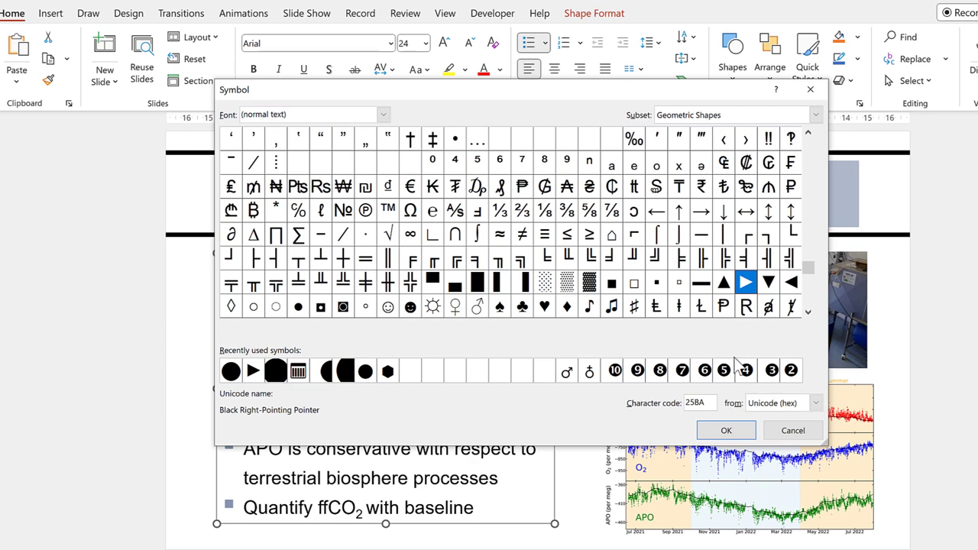
{"action": "left_click", "coordinate": [711, 434]}
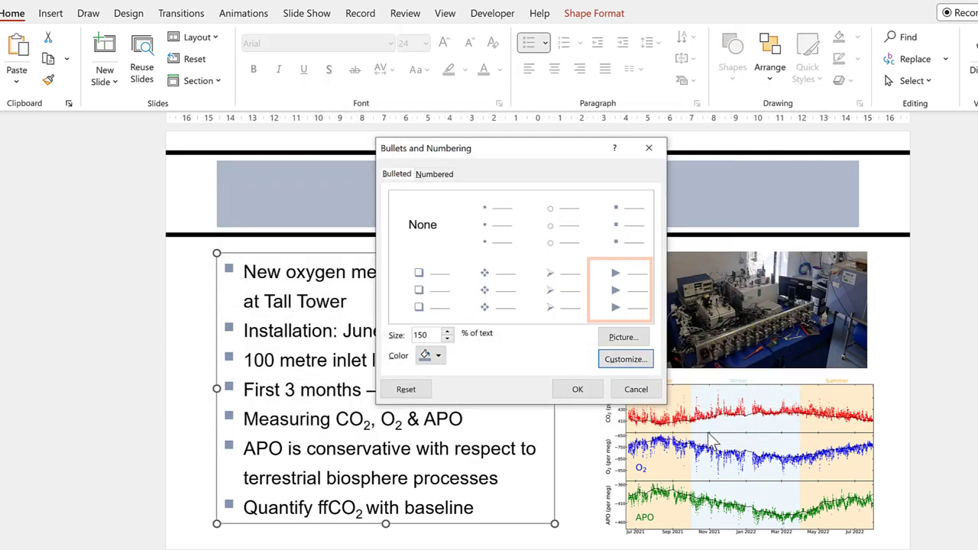
{"action": "left_click", "coordinate": [577, 391]}
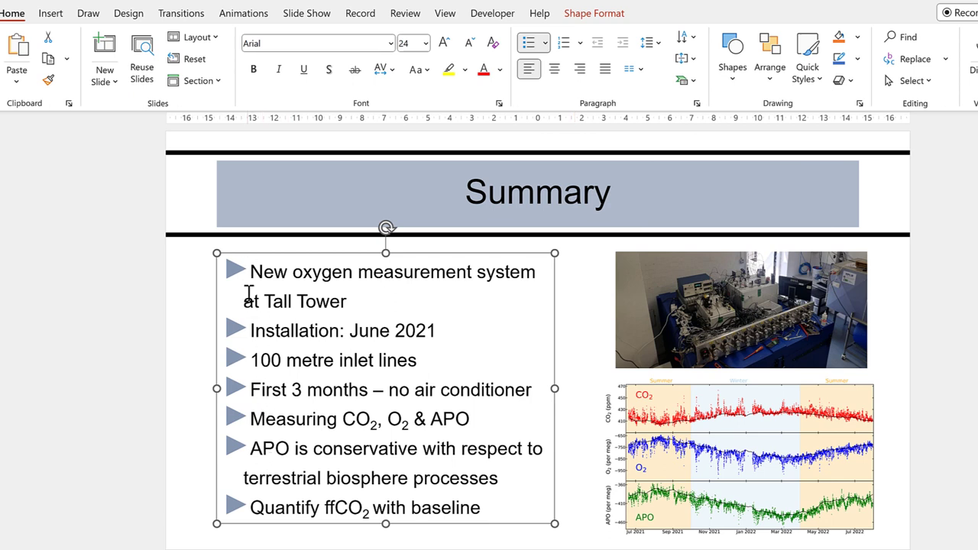
Reduce the arrow bullet size from 150 to 120% of text
{"action": "left_click", "coordinate": [543, 44]}
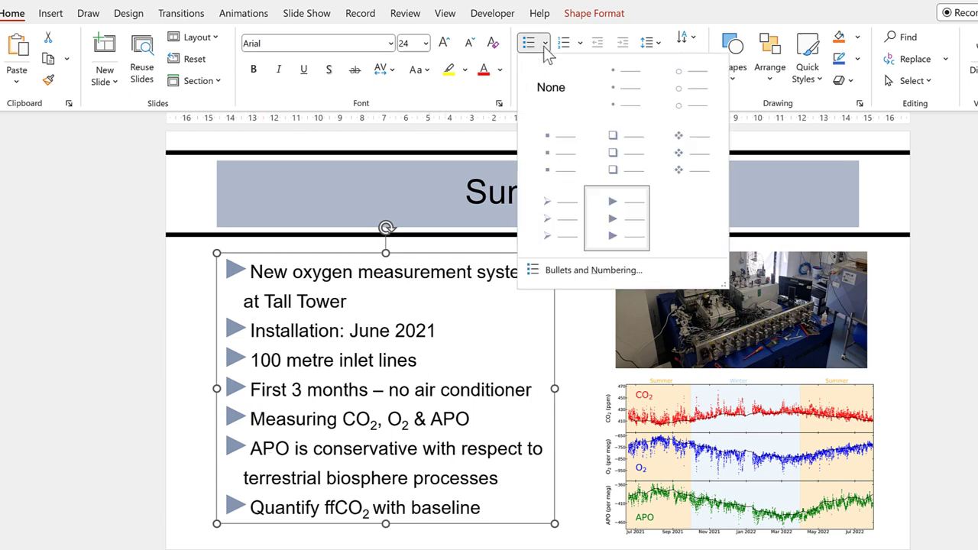
{"action": "left_click", "coordinate": [613, 266]}
{"action": "left_click_drag", "start_coordinate": [433, 335], "coordinate": [398, 329]}
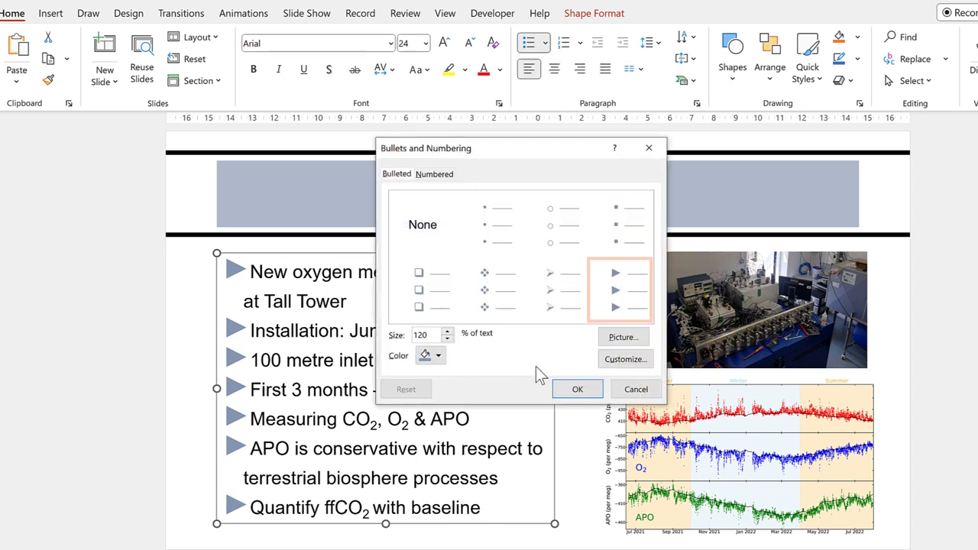
{"action": "left_click", "coordinate": [575, 389]}
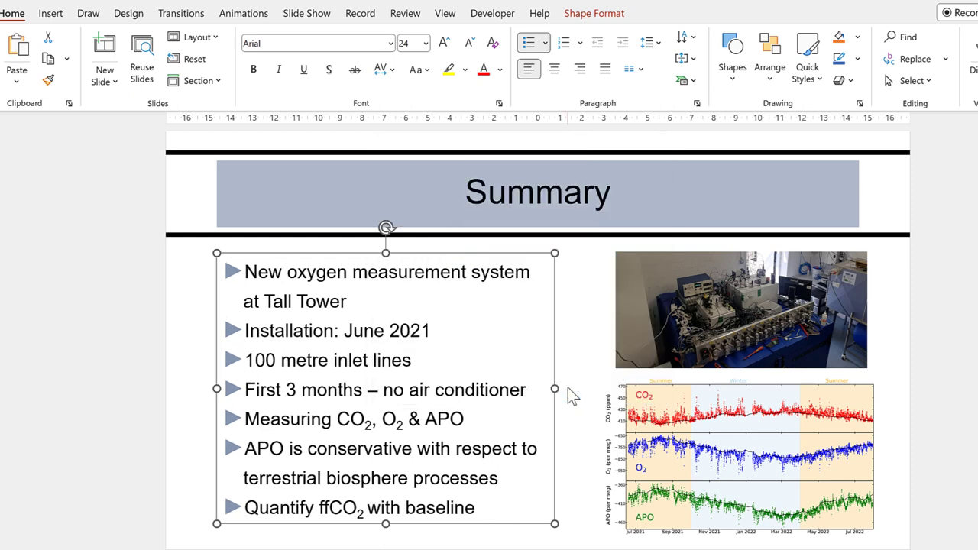
Browse the Wingdings font in the custom bullet symbol picker
{"action": "left_click", "coordinate": [545, 43]}
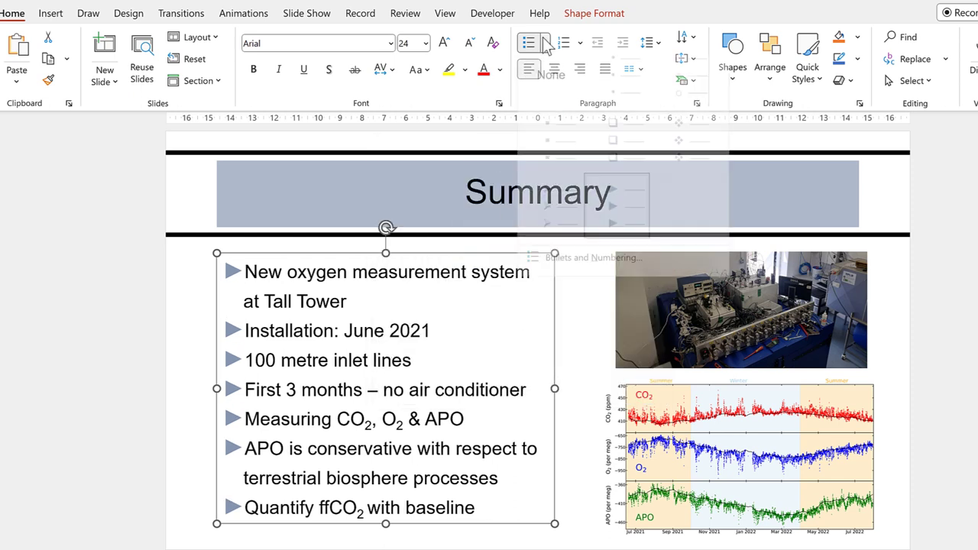
{"action": "left_click", "coordinate": [649, 269]}
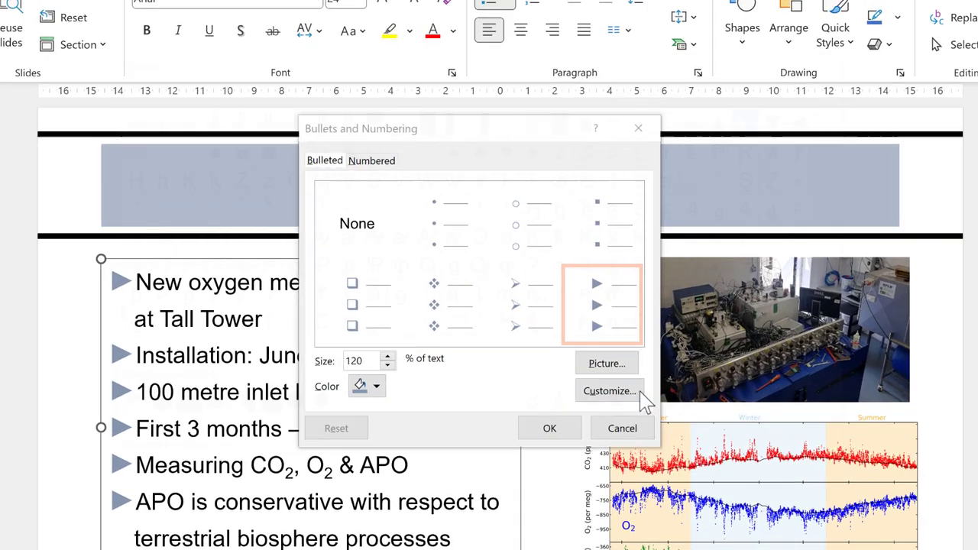
{"action": "left_click", "coordinate": [649, 360]}
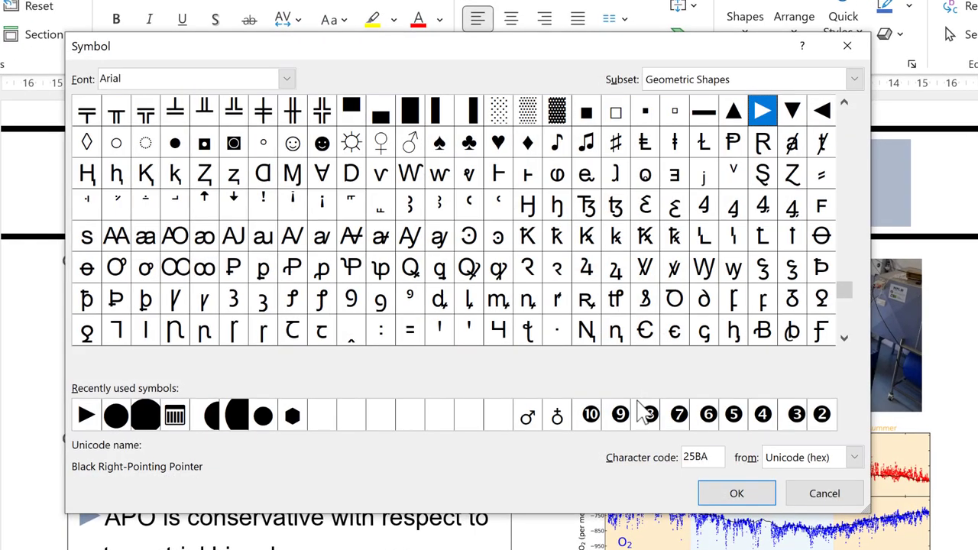
{"action": "left_click", "coordinate": [286, 79]}
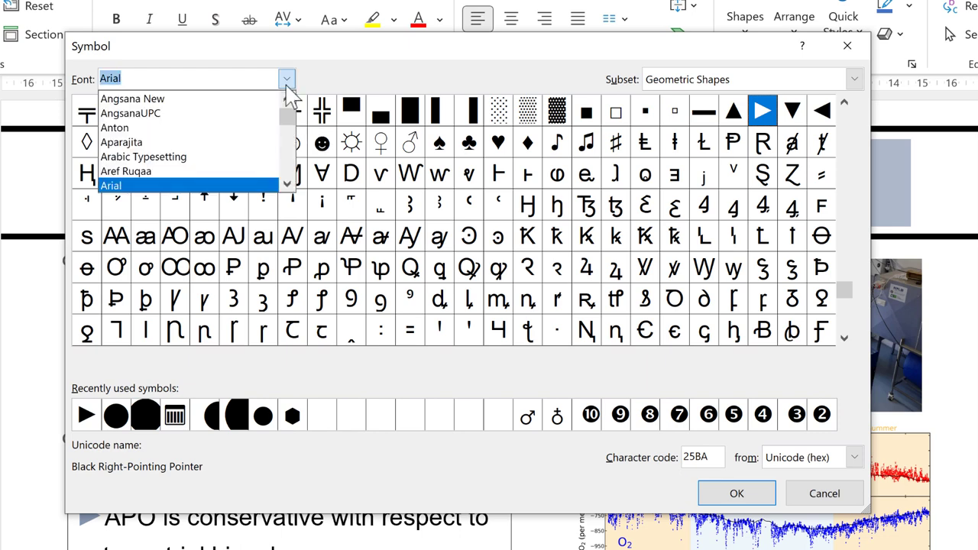
{"action": "type", "text": "wing"}
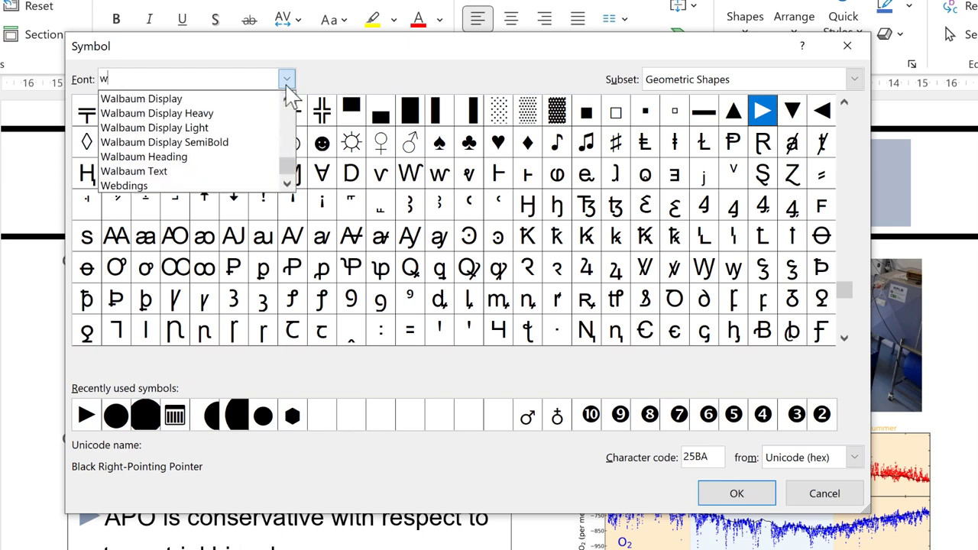
{"action": "left_click", "coordinate": [260, 103]}
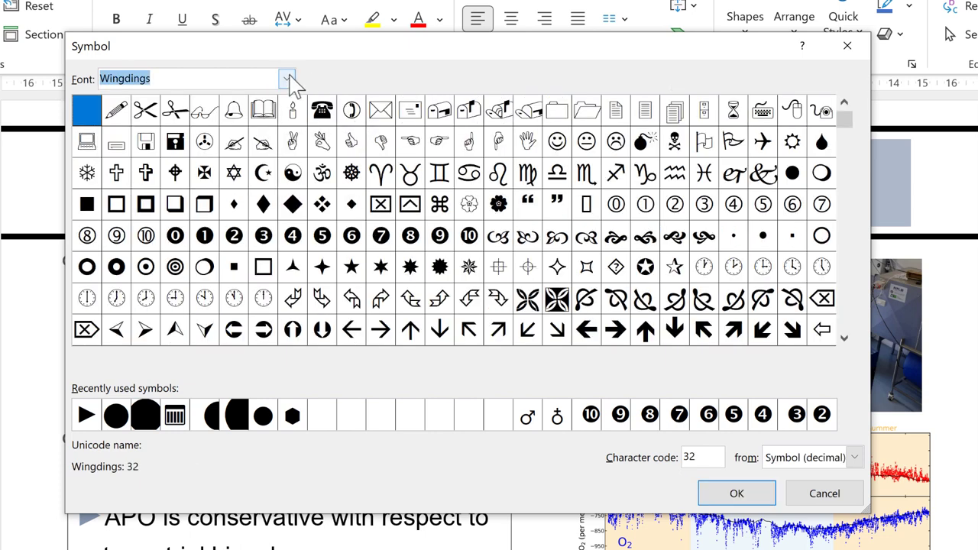
Browse Webdings and Segoe UI Emoji symbols for a suitable bullet
{"action": "left_click", "coordinate": [287, 79]}
{"action": "scroll", "coordinate": [289, 103], "scroll_direction": "up", "scroll_amount": 1}
{"action": "left_click", "coordinate": [288, 99]}
{"action": "left_click", "coordinate": [288, 99]}
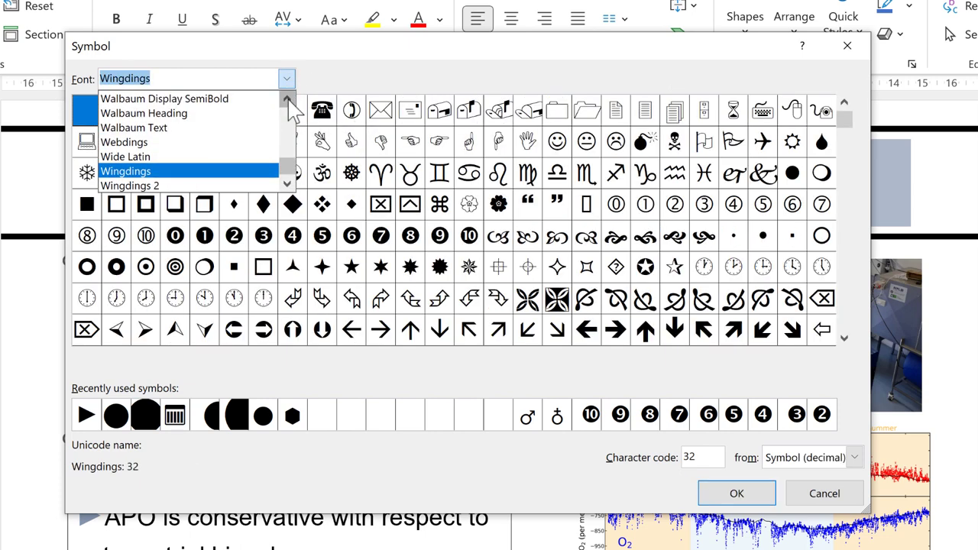
{"action": "left_click", "coordinate": [208, 145]}
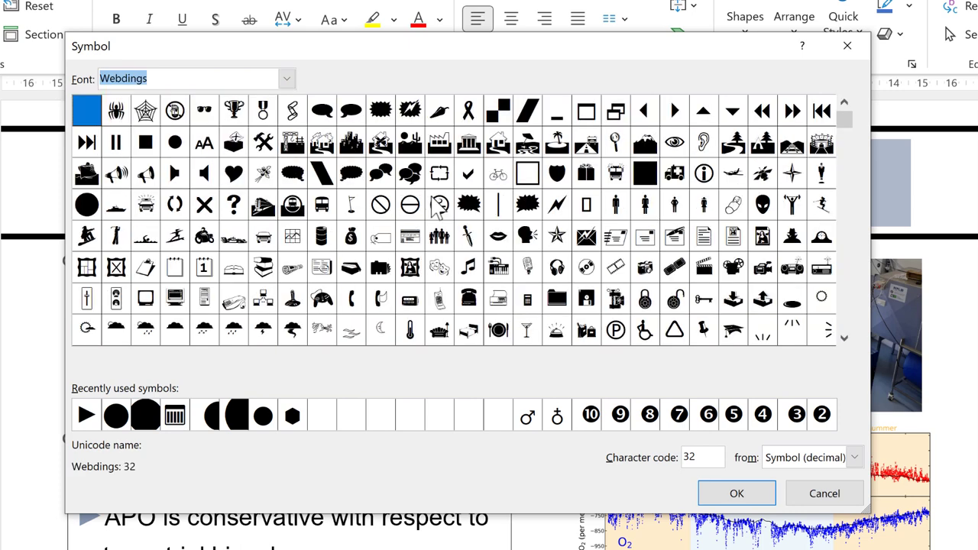
{"action": "left_click", "coordinate": [286, 79]}
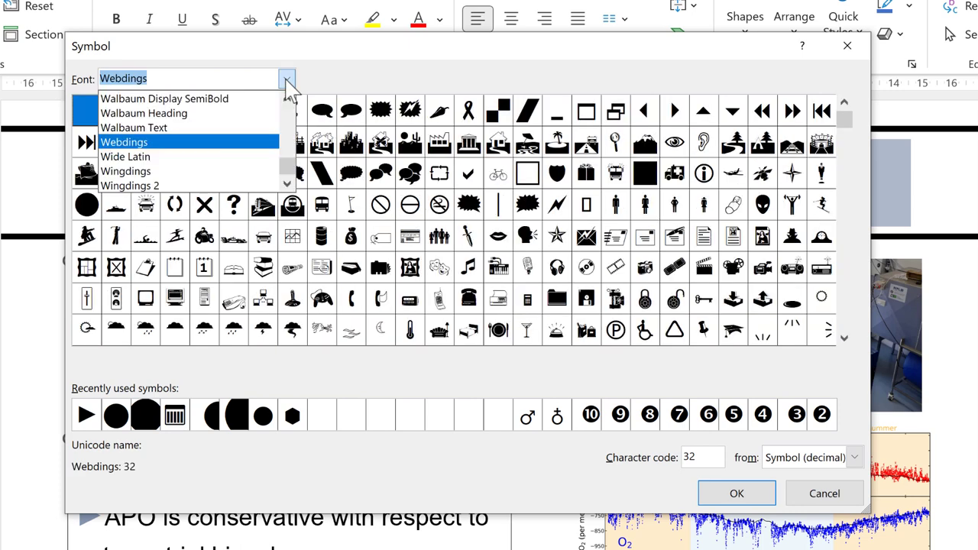
{"action": "type", "text": "segoe ui"}
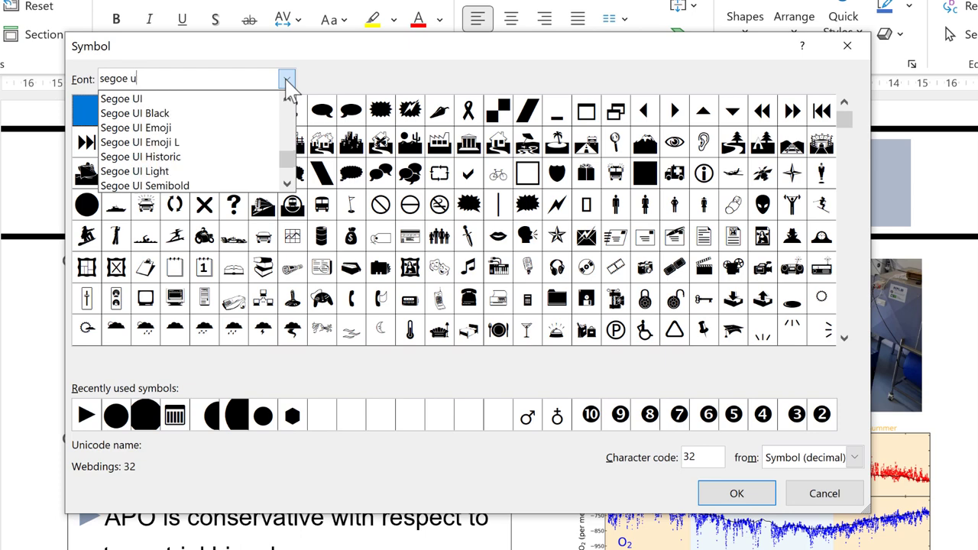
{"action": "left_click", "coordinate": [224, 128]}
{"action": "left_click_drag", "start_coordinate": [847, 122], "coordinate": [848, 345]}
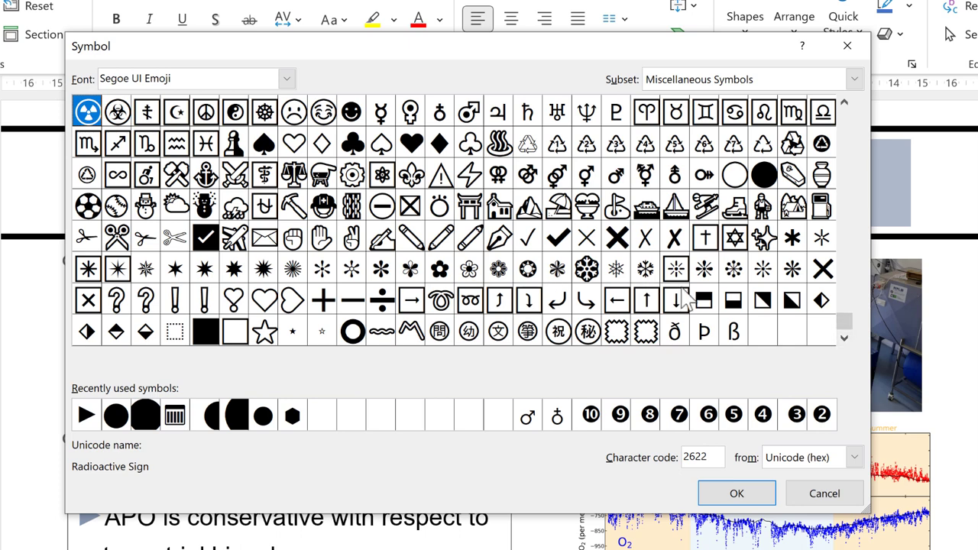
Apply the plain circle symbol from Segoe UI Symbol as the list's bullet
{"action": "left_click", "coordinate": [286, 78]}
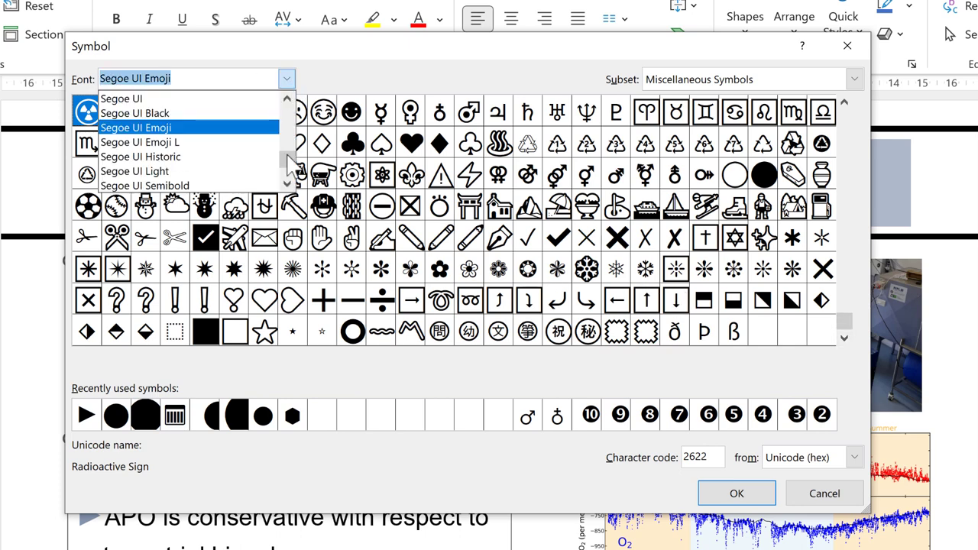
{"action": "scroll", "coordinate": [282, 188], "scroll_direction": "down", "scroll_amount": 5}
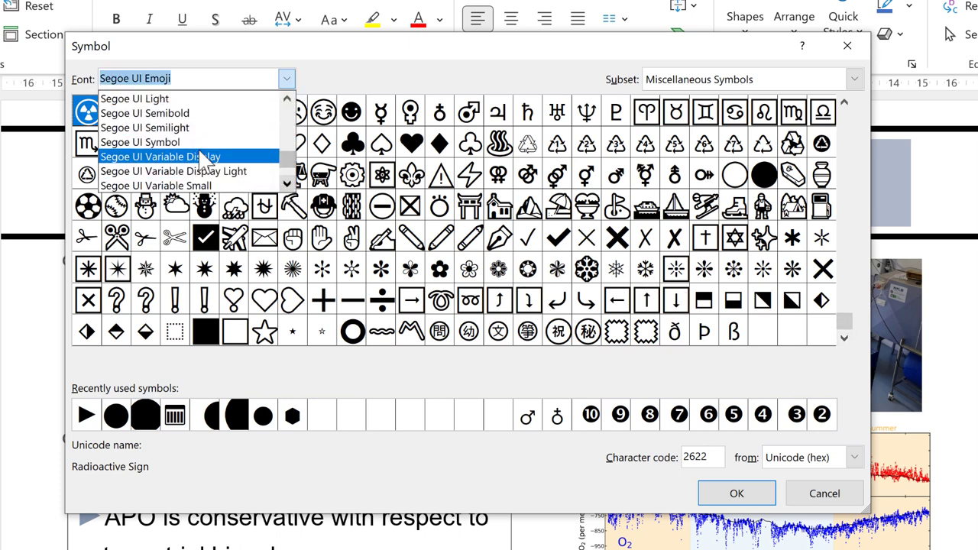
{"action": "left_click", "coordinate": [199, 148]}
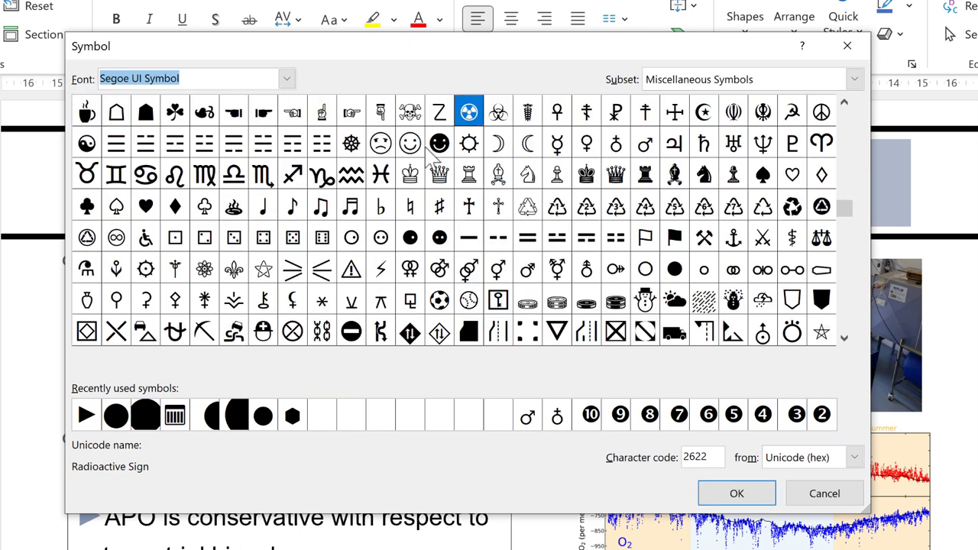
{"action": "left_click_drag", "start_coordinate": [845, 209], "coordinate": [856, 332]}
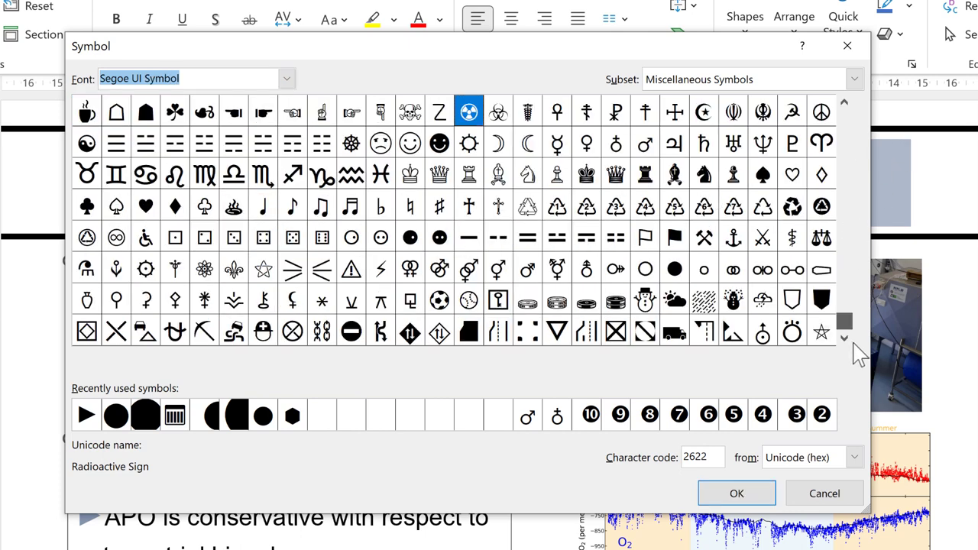
{"action": "left_click", "coordinate": [844, 103]}
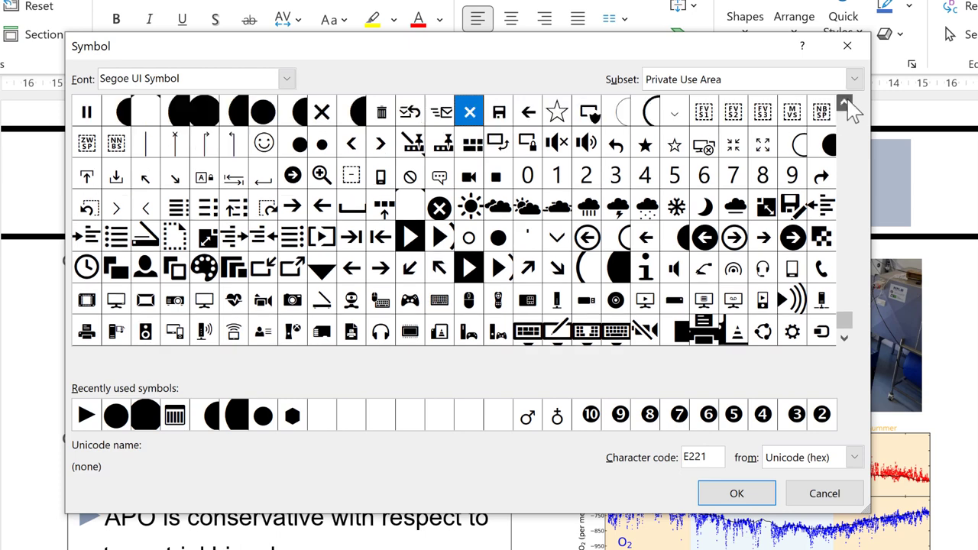
{"action": "left_click", "coordinate": [845, 103]}
{"action": "double_click", "coordinate": [844, 103]}
{"action": "left_click", "coordinate": [258, 214]}
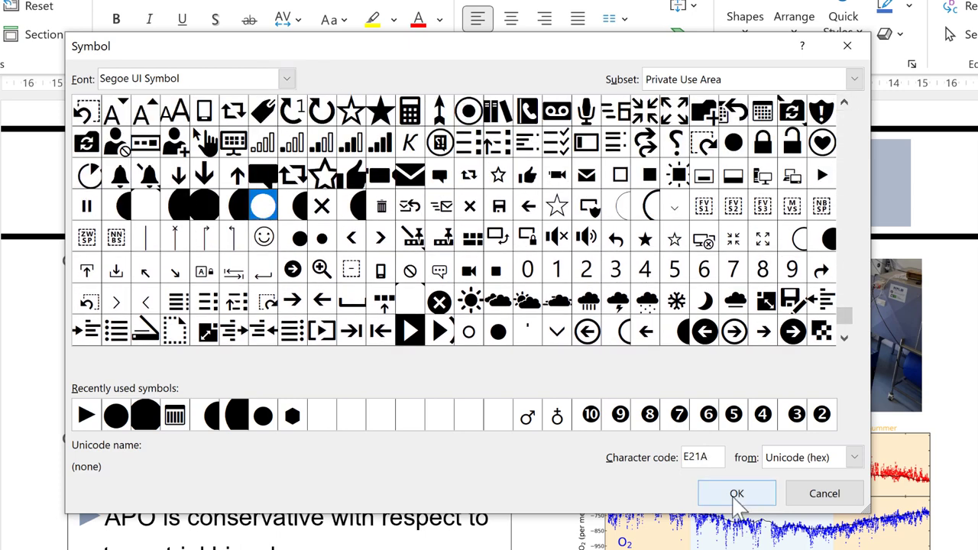
{"action": "left_click", "coordinate": [737, 494]}
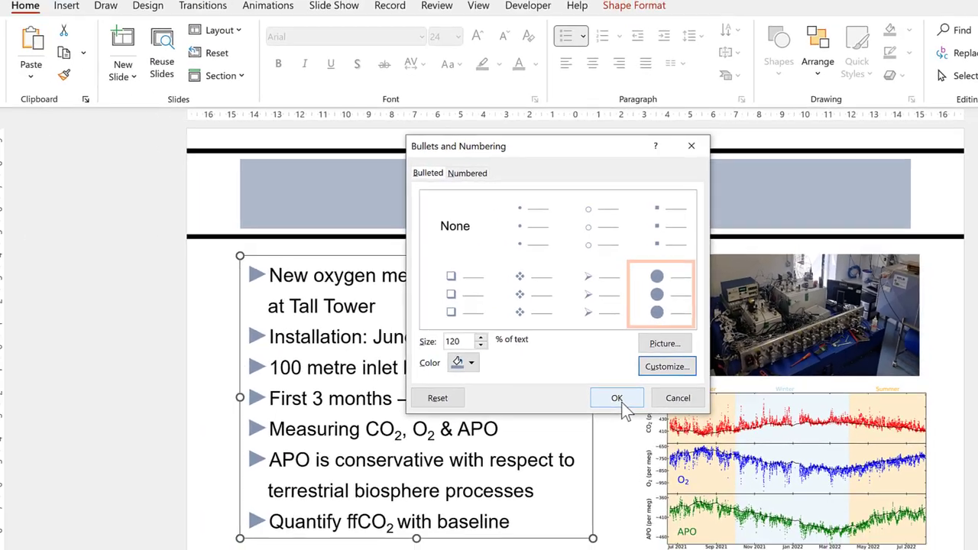
{"action": "left_click", "coordinate": [571, 426]}
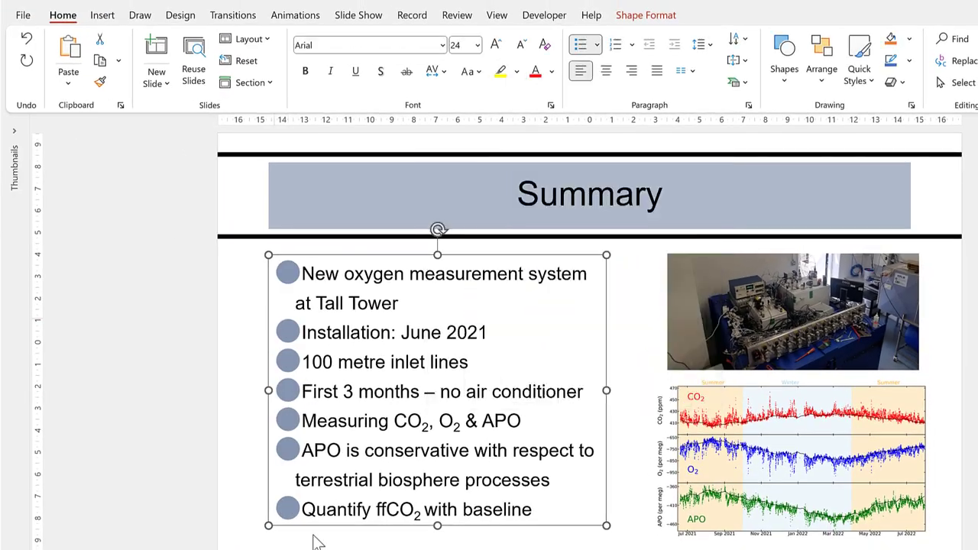
Set the circle bullets' size to 100% of text
{"action": "left_click", "coordinate": [596, 45]}
{"action": "left_click", "coordinate": [626, 273]}
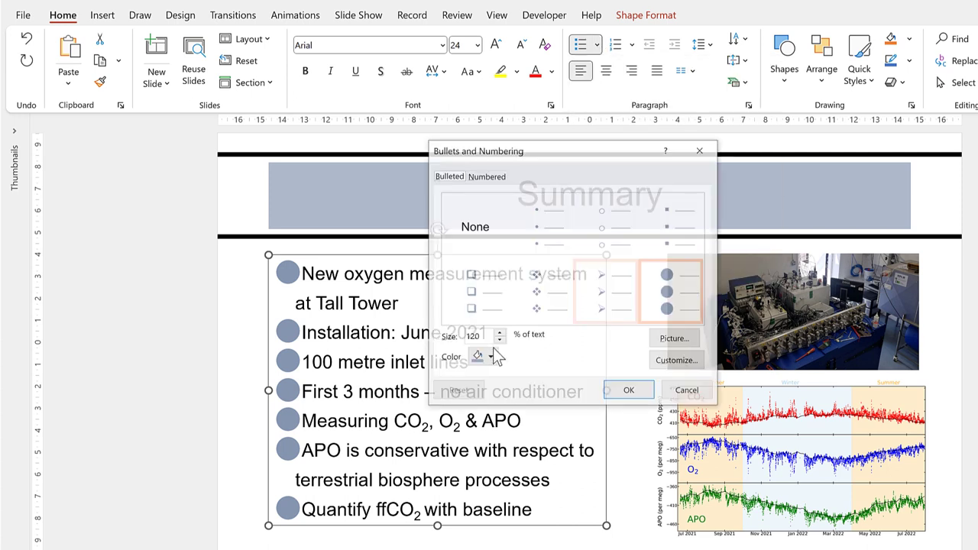
{"action": "double_click", "coordinate": [470, 337]}
{"action": "type", "text": "100"}
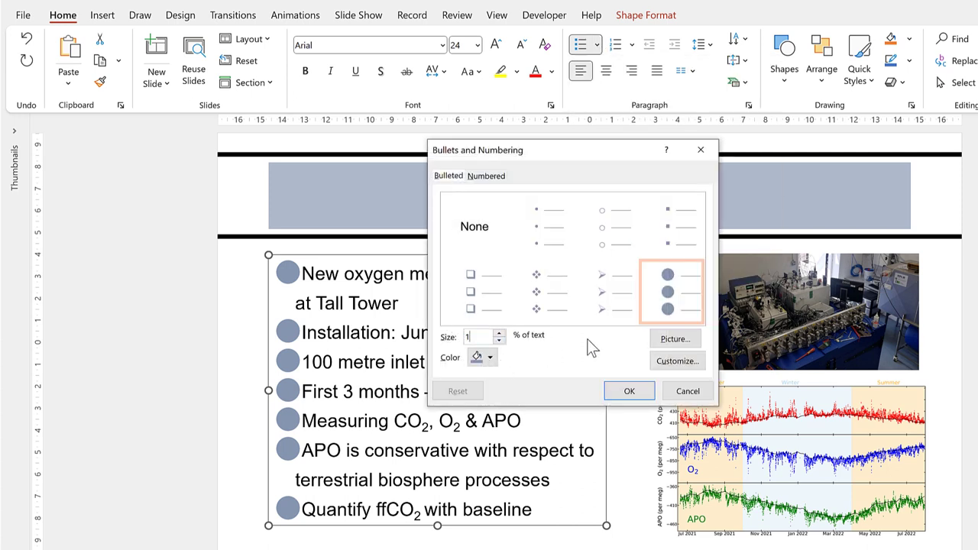
{"action": "left_click", "coordinate": [623, 396]}
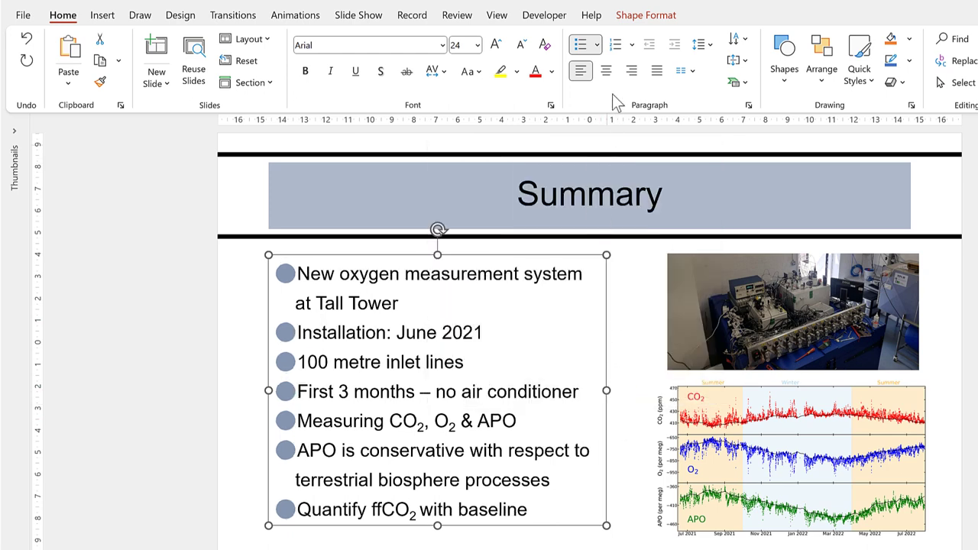
Use the black diamond icon from a 'diamond' icon search as the picture bullet
{"action": "left_click", "coordinate": [597, 45]}
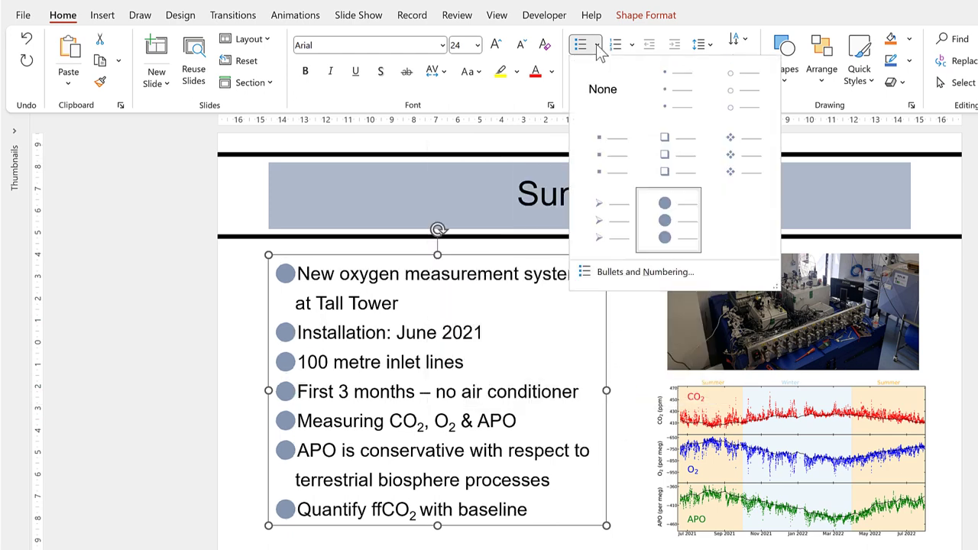
{"action": "left_click", "coordinate": [709, 276]}
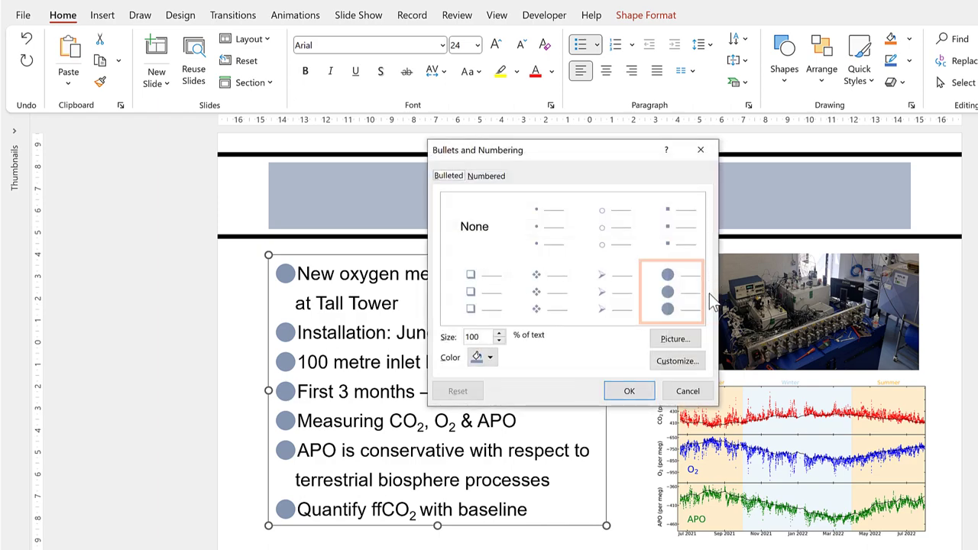
{"action": "left_click", "coordinate": [691, 339]}
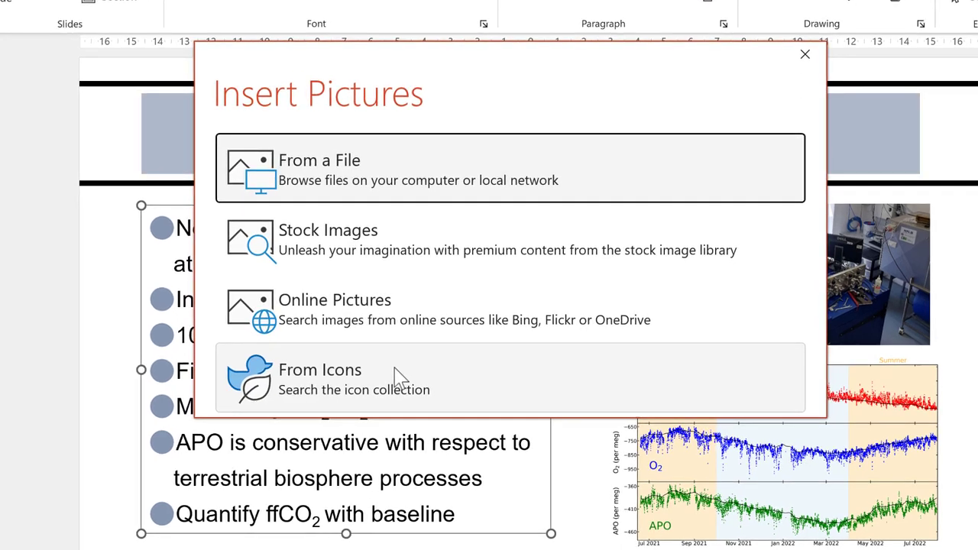
{"action": "left_click", "coordinate": [398, 374]}
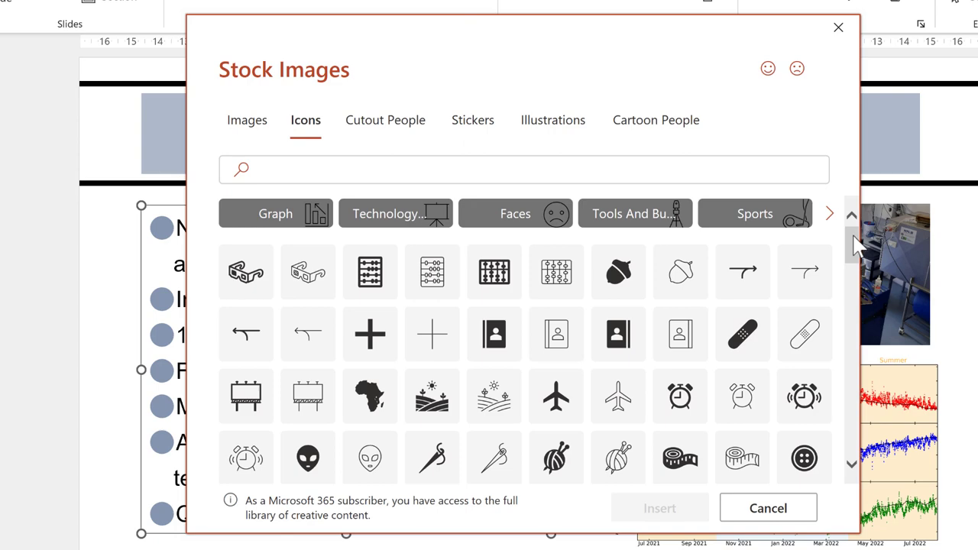
{"action": "left_click_drag", "start_coordinate": [854, 236], "coordinate": [855, 353]}
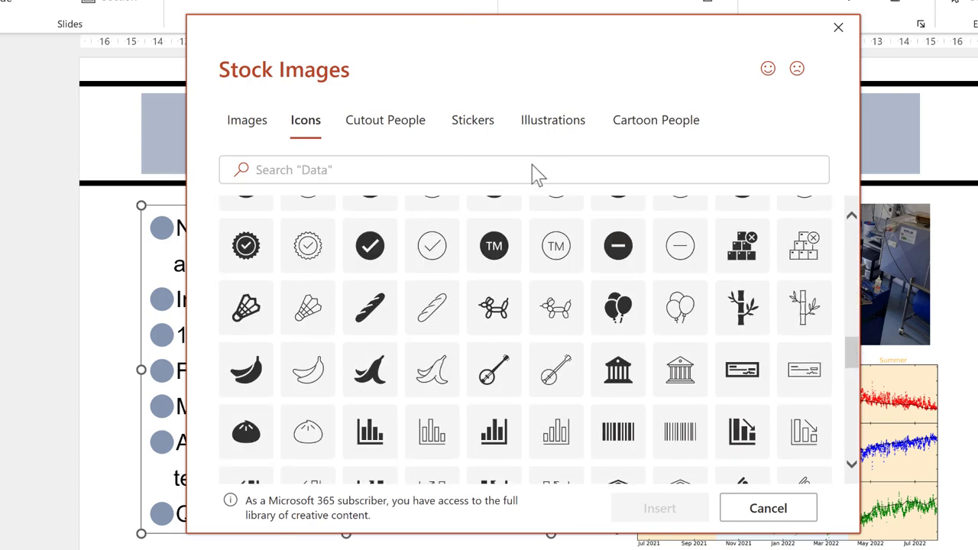
{"action": "left_click", "coordinate": [470, 167]}
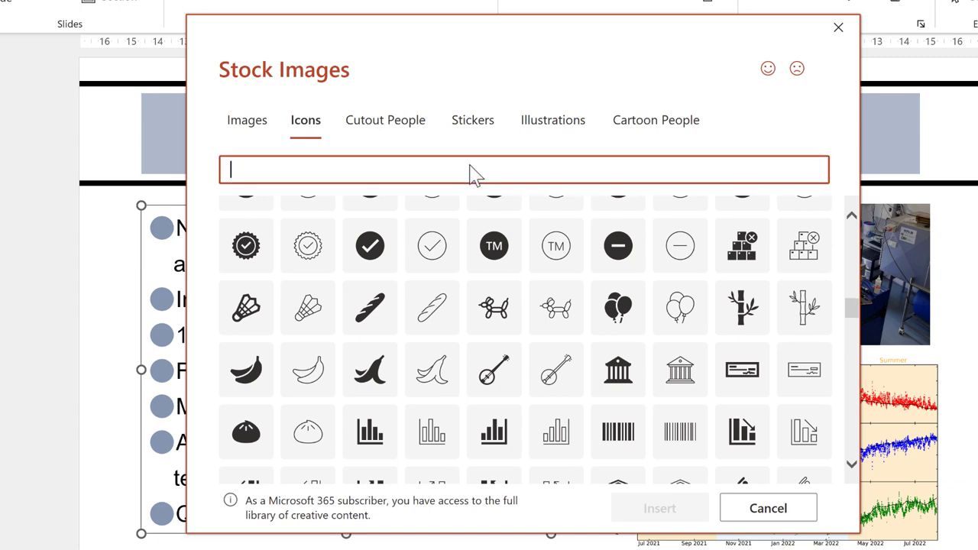
{"action": "type", "text": "diamond"}
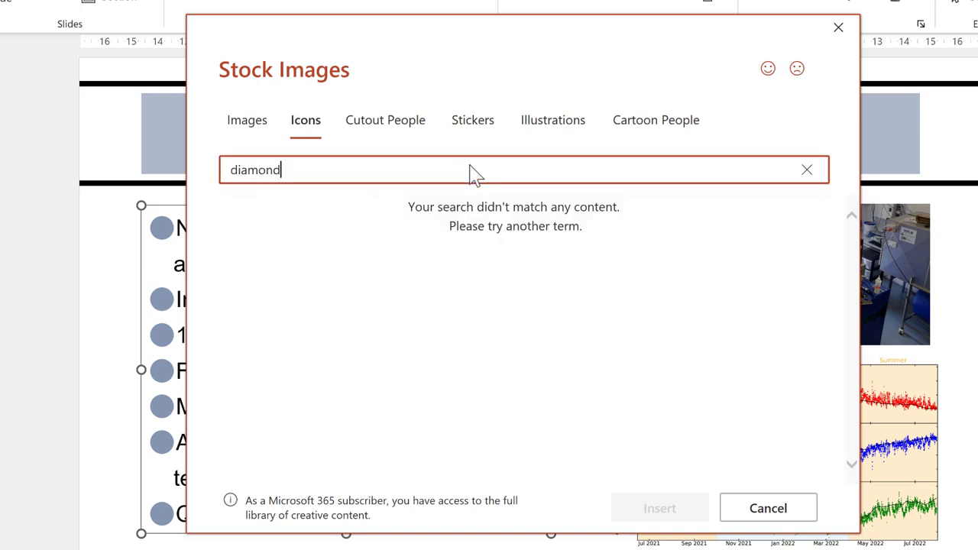
{"action": "left_click", "coordinate": [307, 227]}
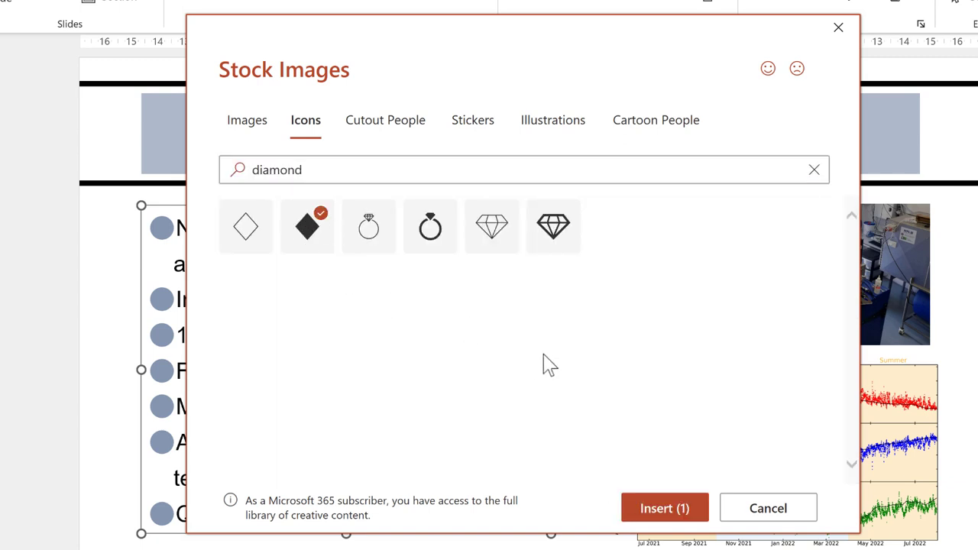
{"action": "left_click", "coordinate": [652, 519]}
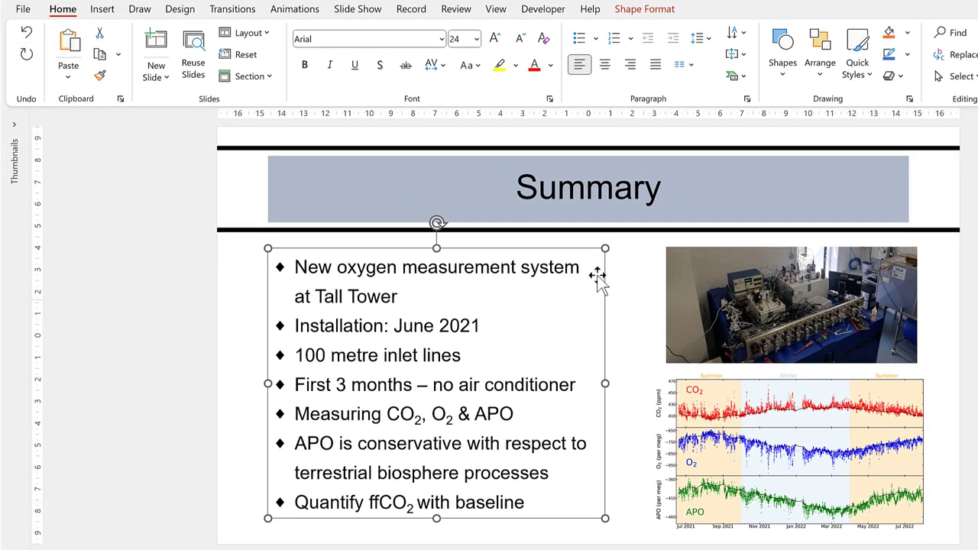
Increase the diamond bullet size to 120% of text
{"action": "left_click", "coordinate": [594, 38]}
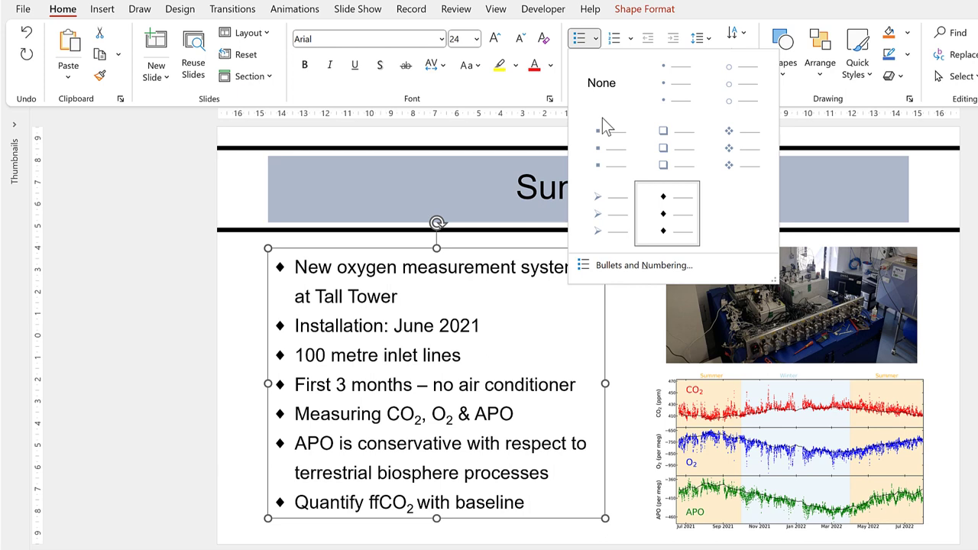
{"action": "left_click", "coordinate": [633, 259]}
{"action": "double_click", "coordinate": [470, 329]}
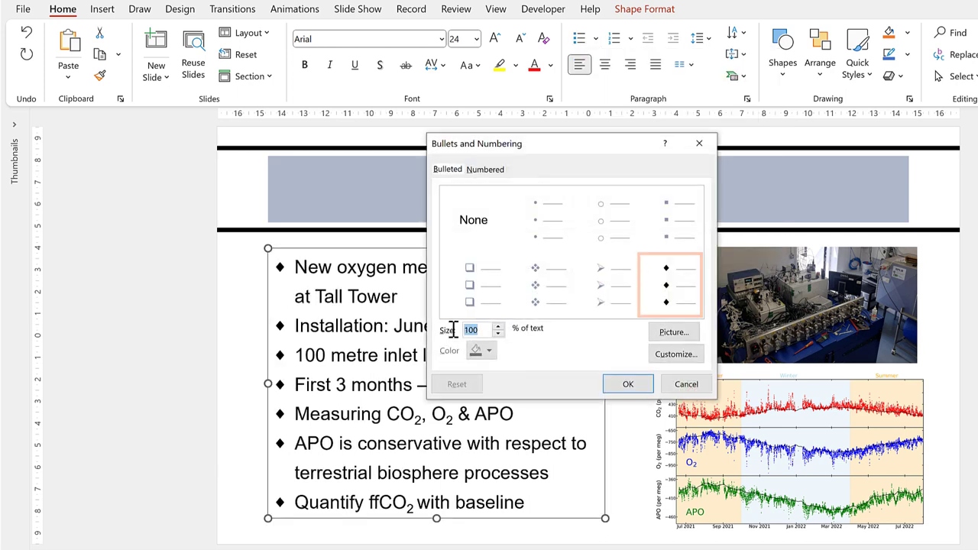
{"action": "left_click", "coordinate": [627, 384]}
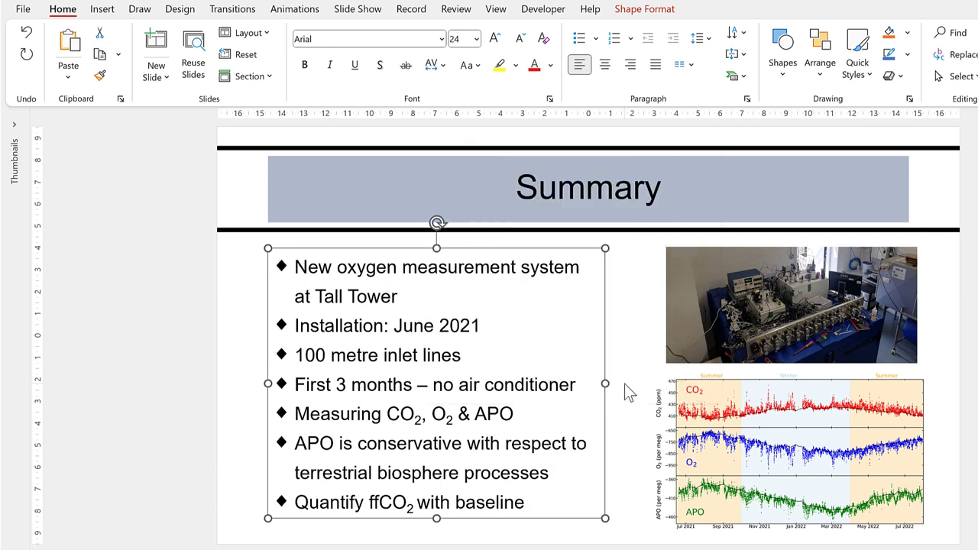
Use a small navy arrow image from an online 'arrow' search as the picture bullet
{"action": "left_click", "coordinate": [594, 38]}
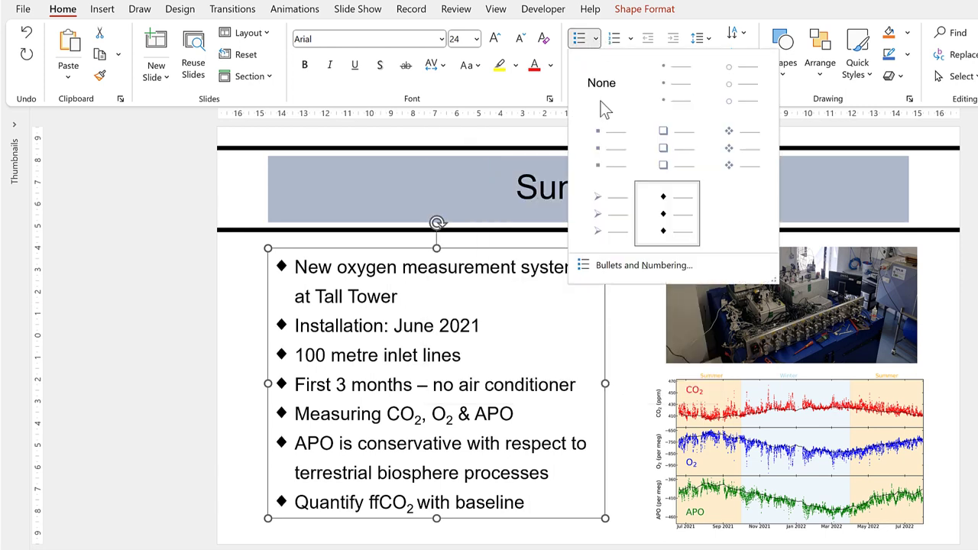
{"action": "left_click", "coordinate": [709, 264]}
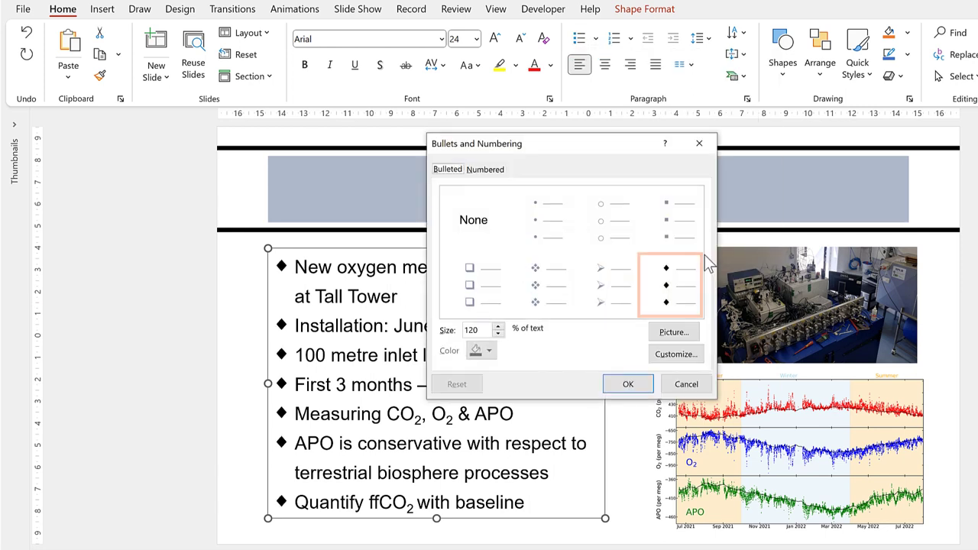
{"action": "left_click", "coordinate": [696, 332]}
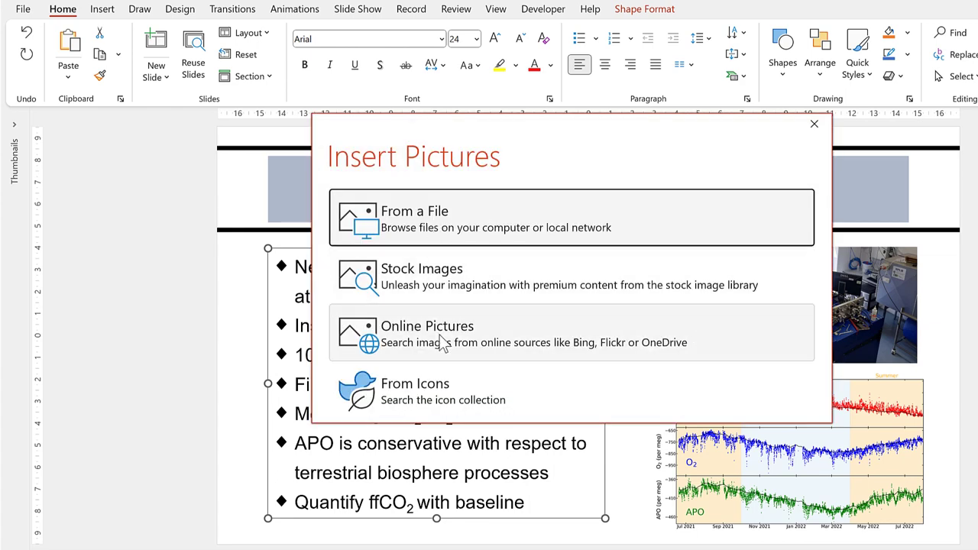
{"action": "left_click", "coordinate": [443, 344]}
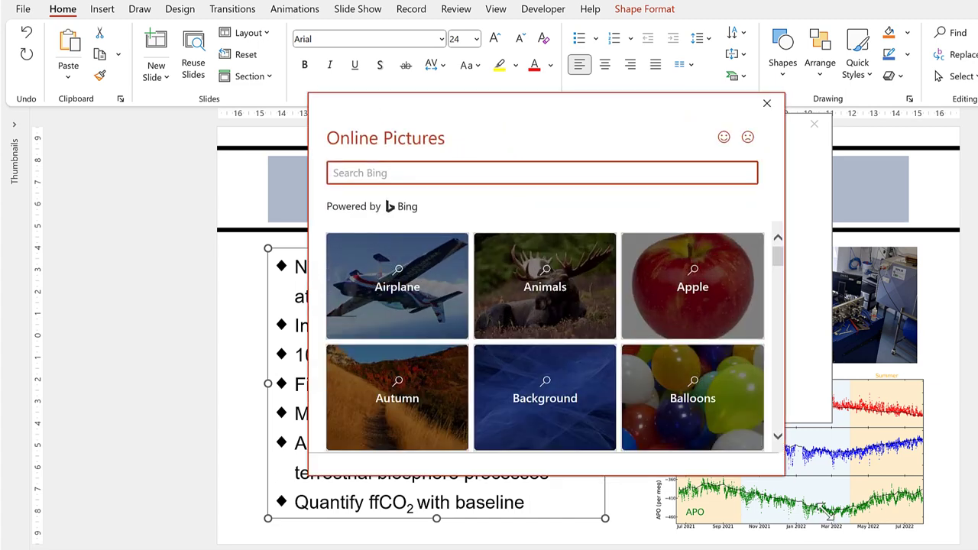
{"action": "left_click", "coordinate": [482, 168]}
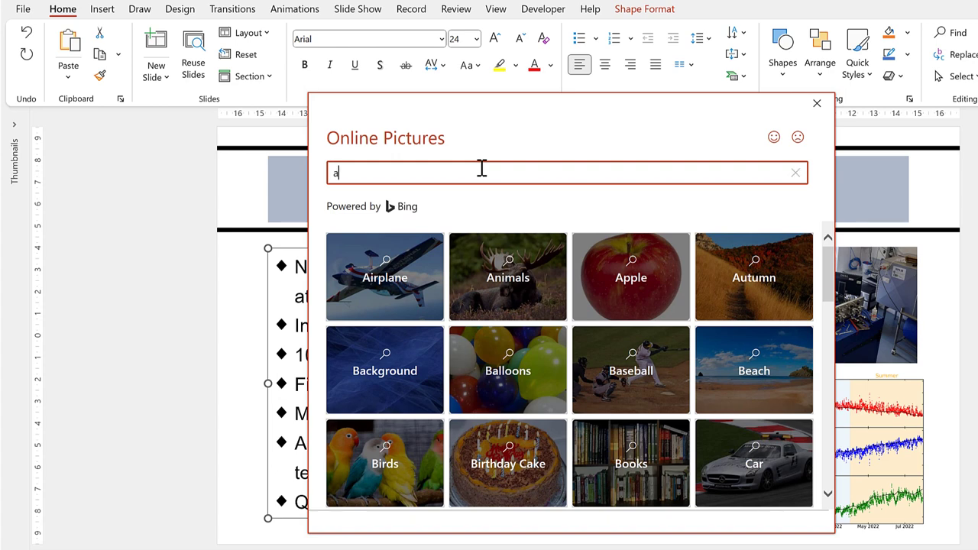
{"action": "key", "text": "Return"}
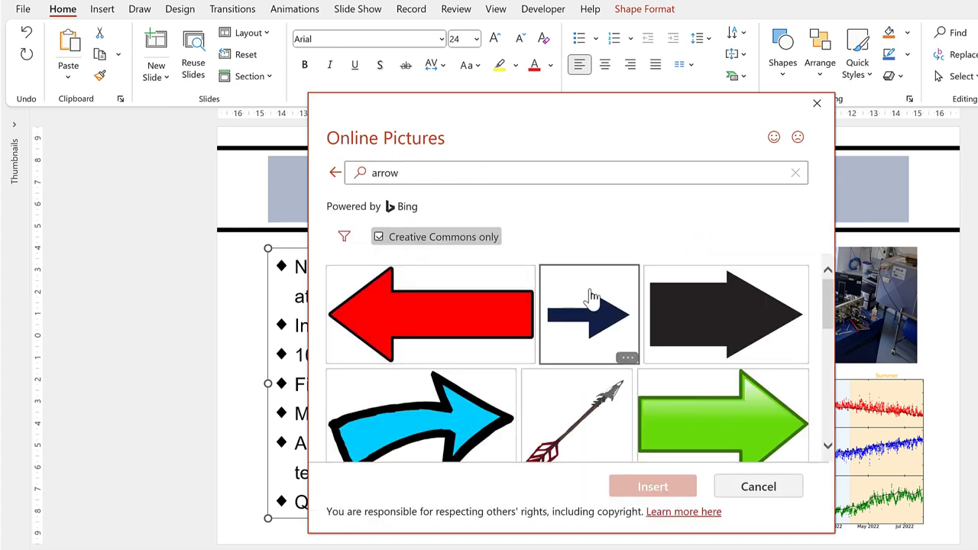
{"action": "left_click", "coordinate": [592, 296]}
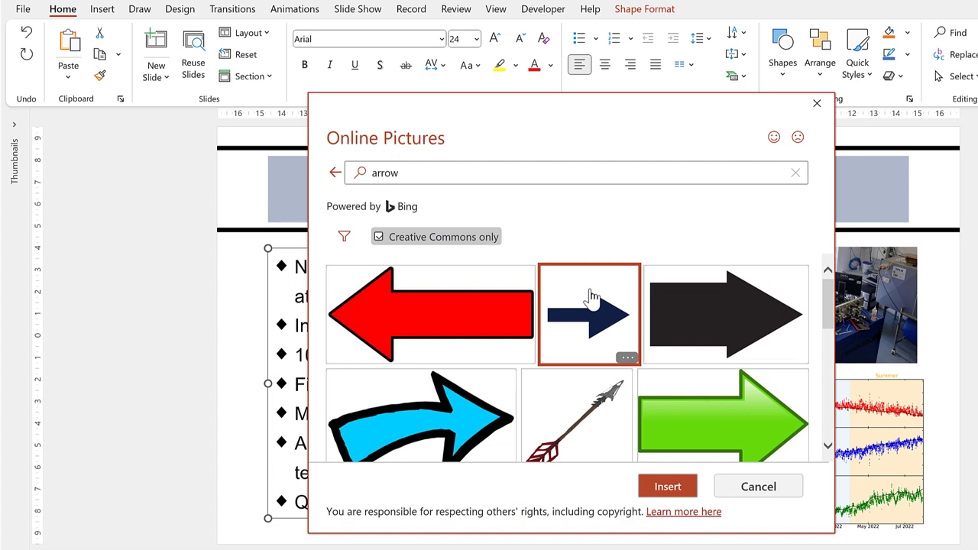
{"action": "left_click", "coordinate": [657, 486]}
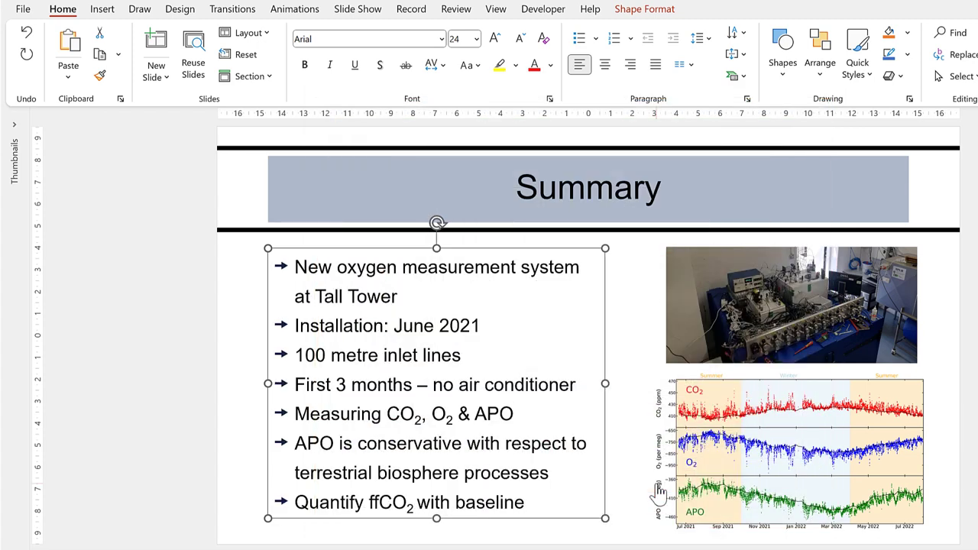
{"action": "left_click", "coordinate": [628, 280]}
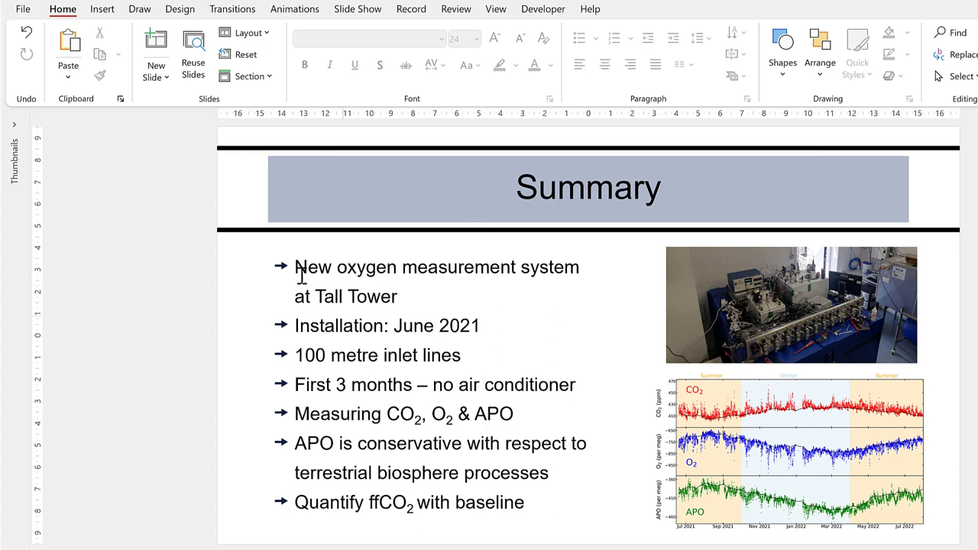